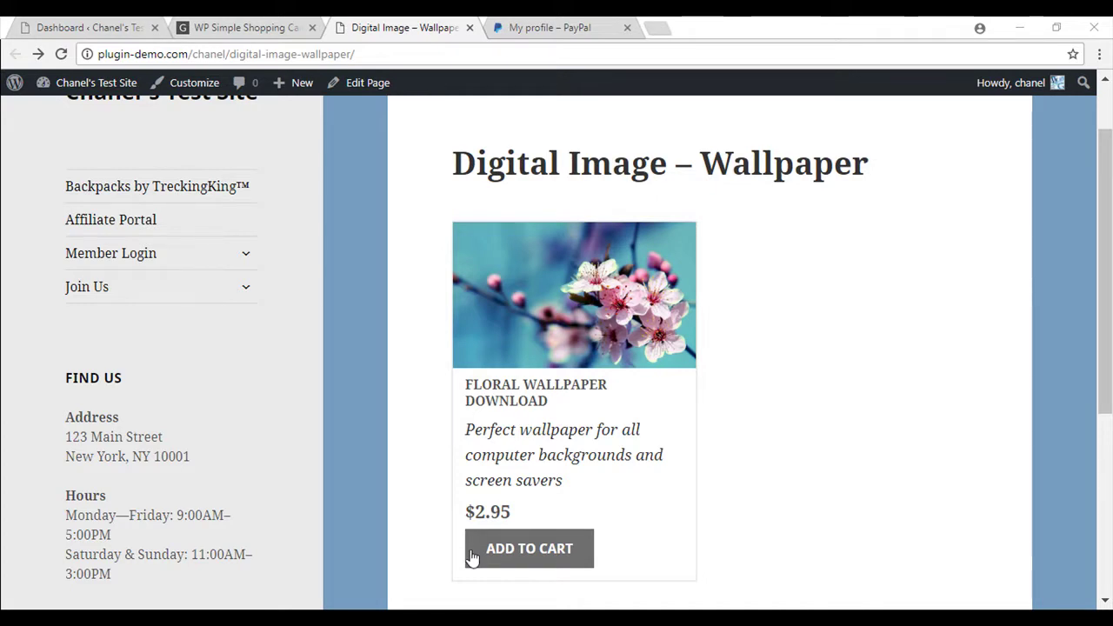
Switch to PayPal, edit the Instant payment notifications settings to receive IPN messages at the site's notification URL, and save them.
scroll(828, 383, down, 1)
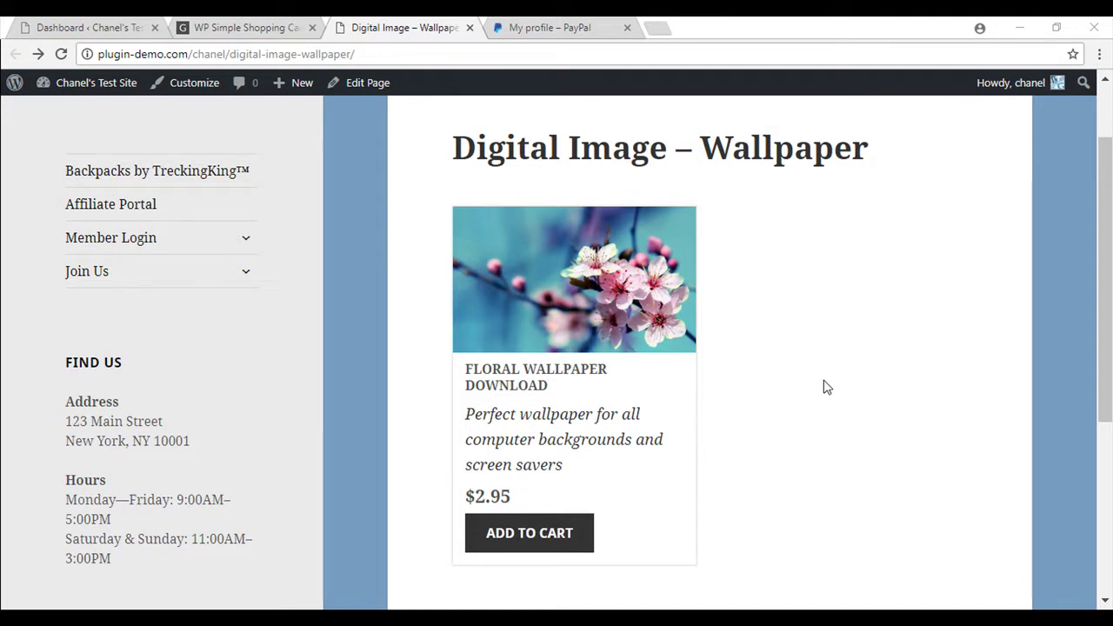
click(535, 31)
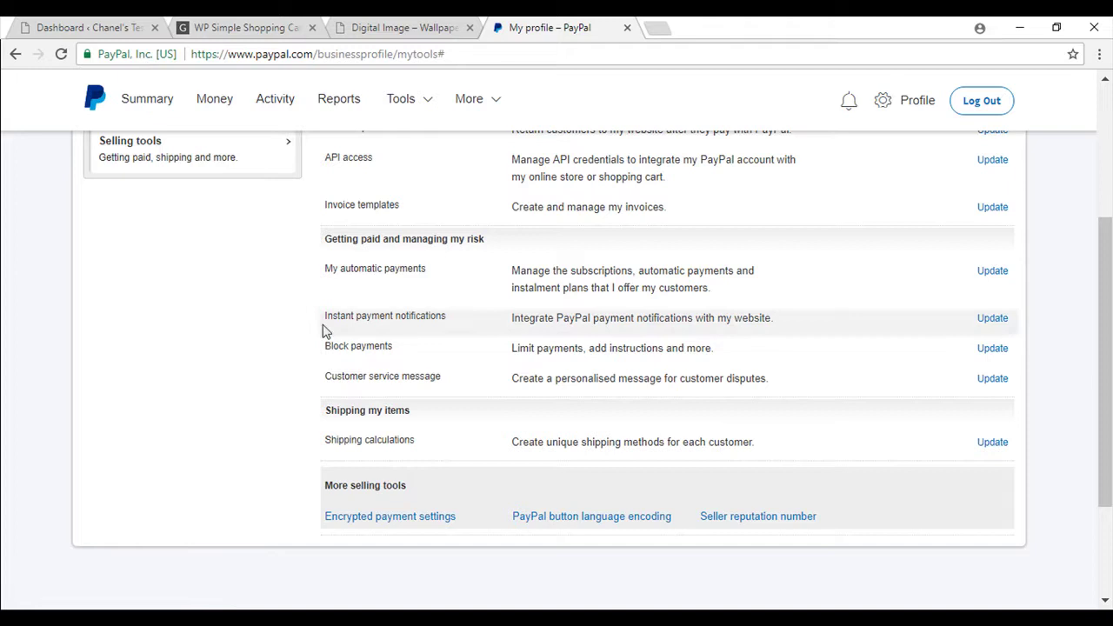
drag(327, 319, 448, 315)
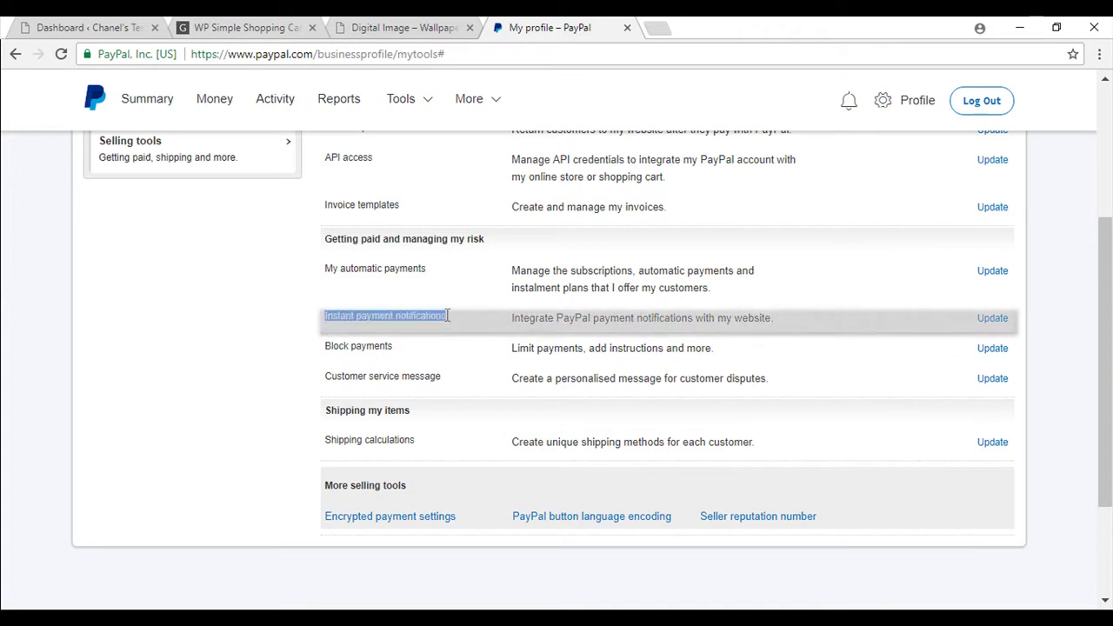
click(992, 318)
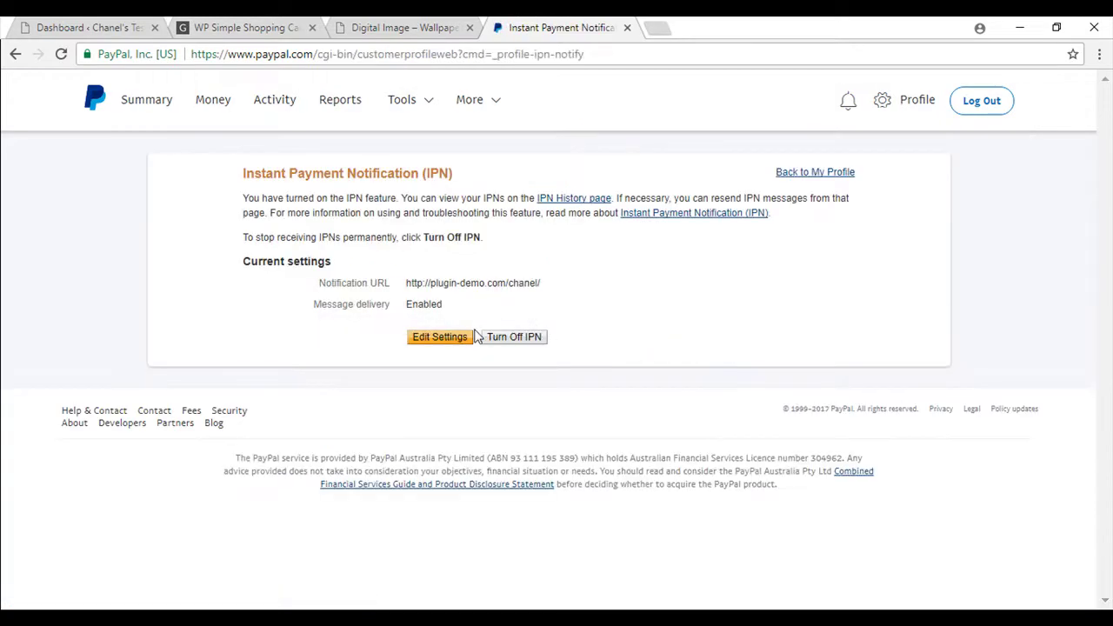
click(440, 344)
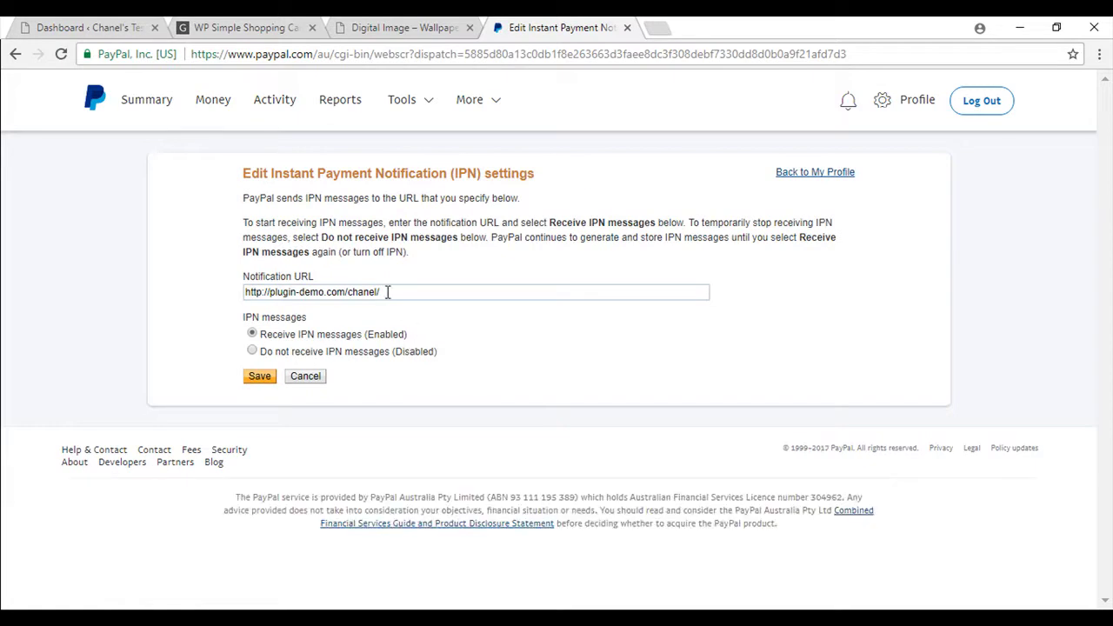
drag(388, 292, 245, 296)
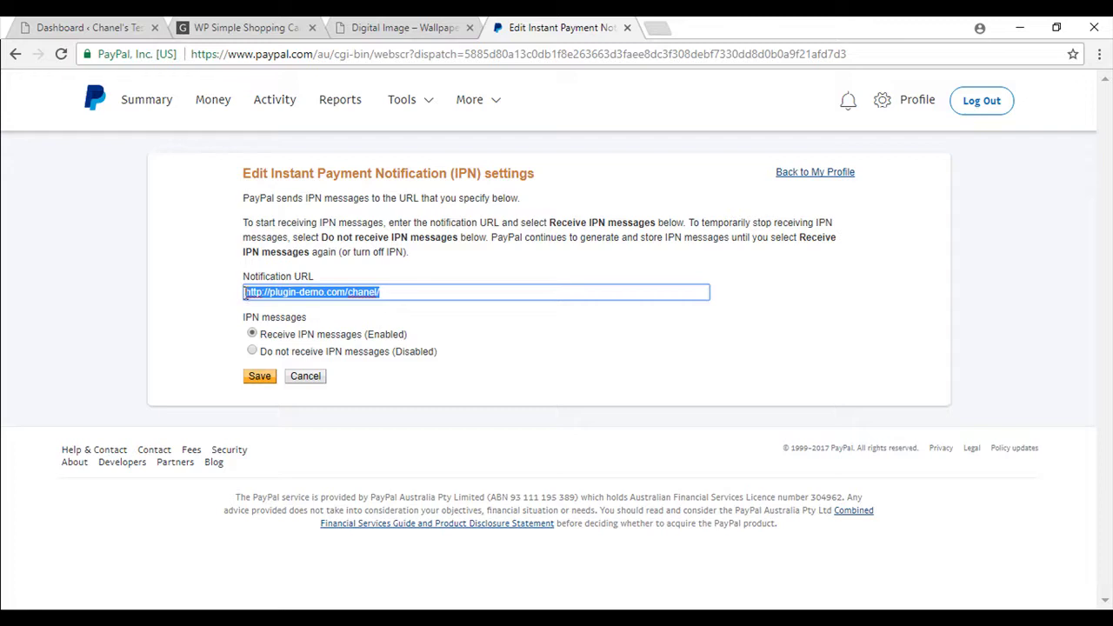
click(251, 335)
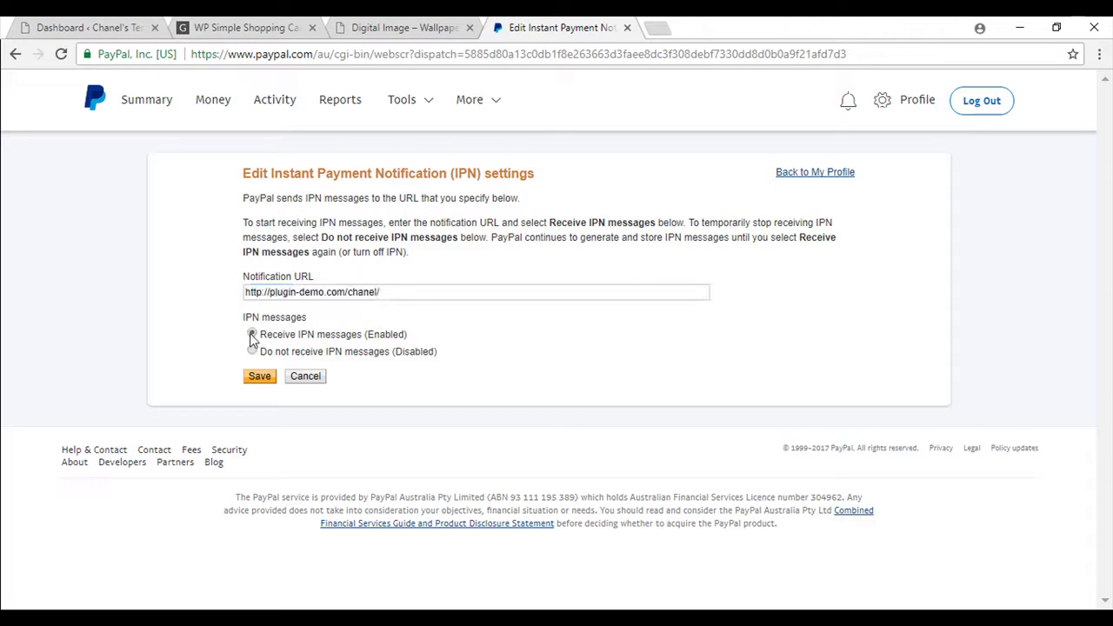
click(264, 383)
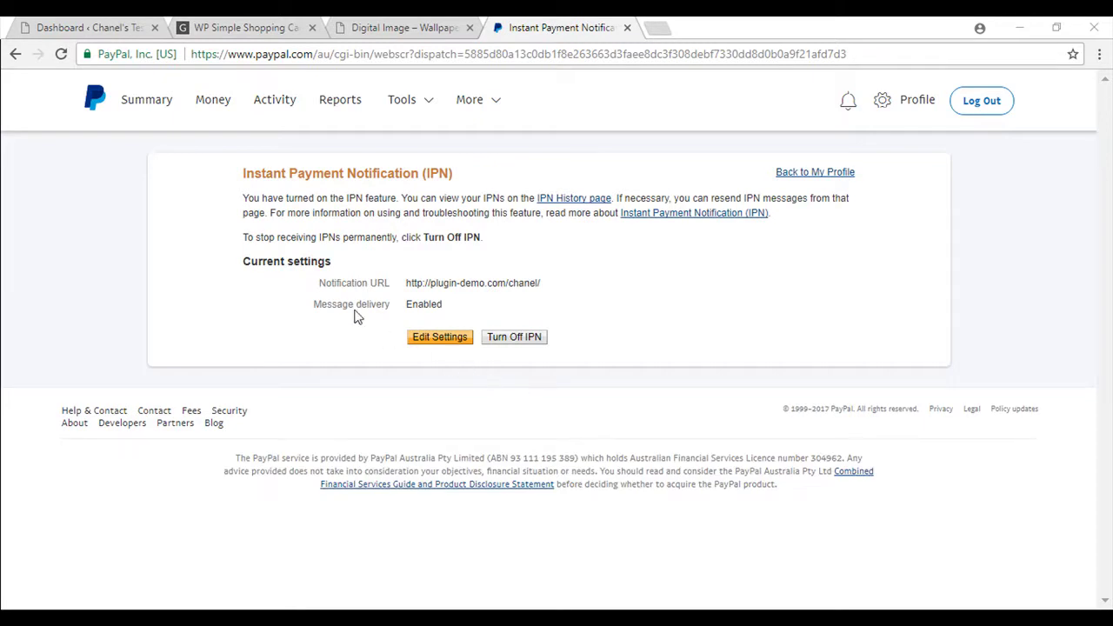
Switch to the WordPress dashboard and add a new page titled "Digital Downloadable Wallpaper".
click(87, 27)
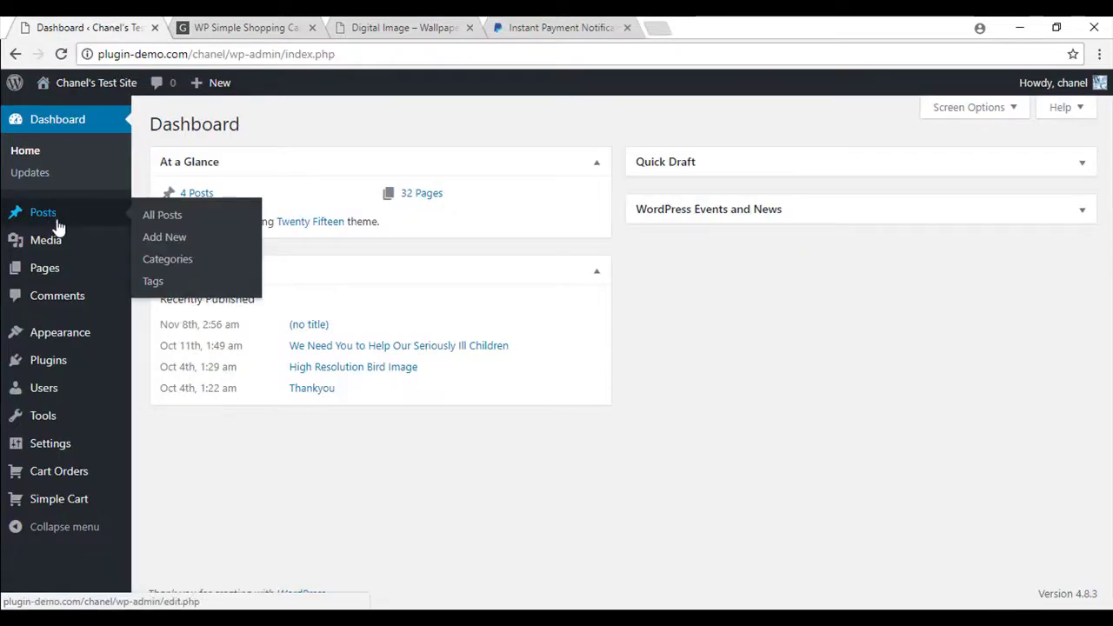
mouse_move(65, 269)
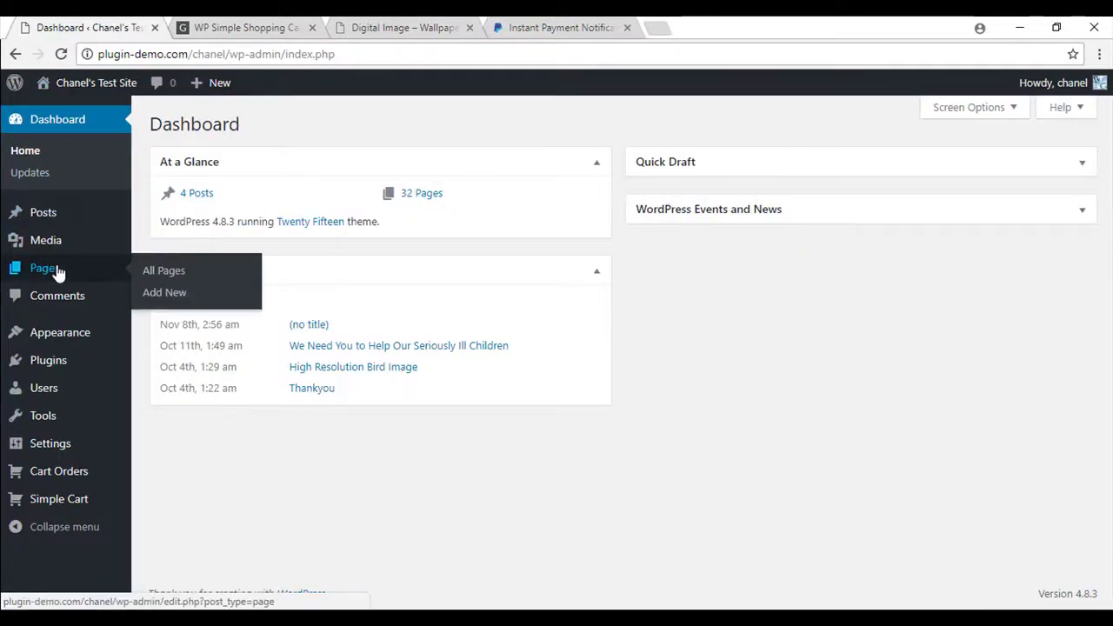
click(173, 295)
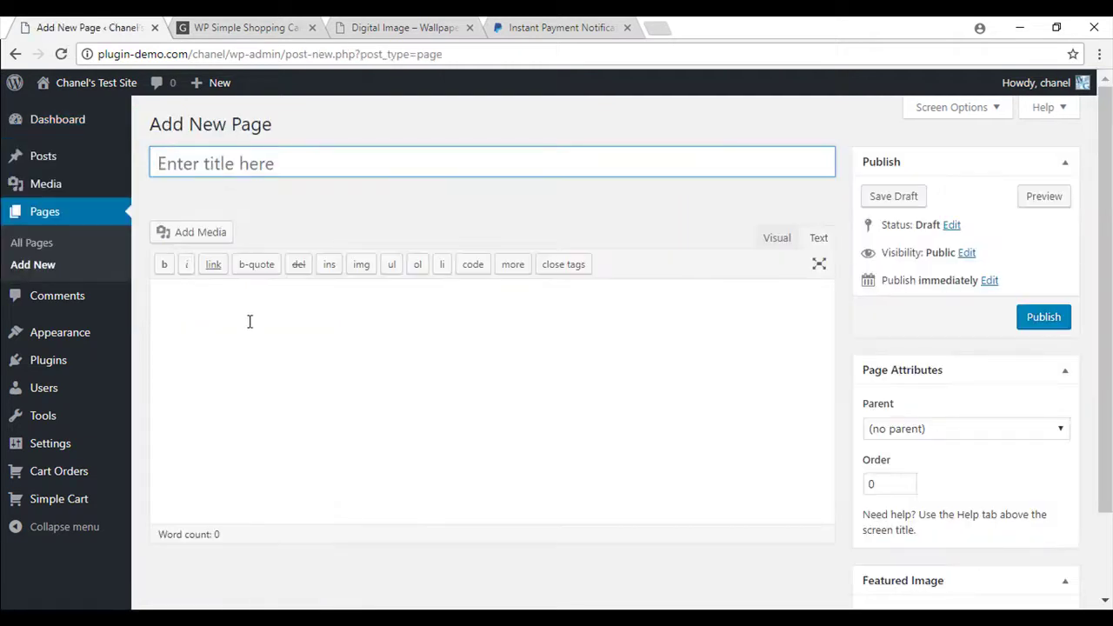
click(179, 163)
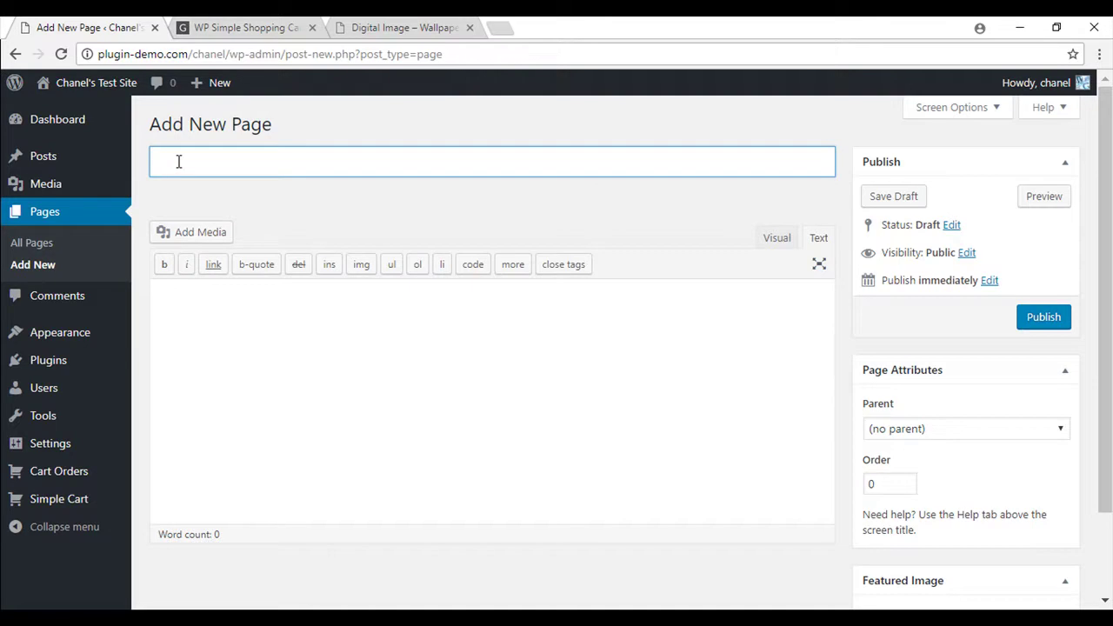
text(Digital Downloadable Wallpaper)
drag(424, 164, 153, 164)
Copy the example wp_cart_display_product shortcode from the digital downloads documentation and paste it into the new page's body.
click(187, 311)
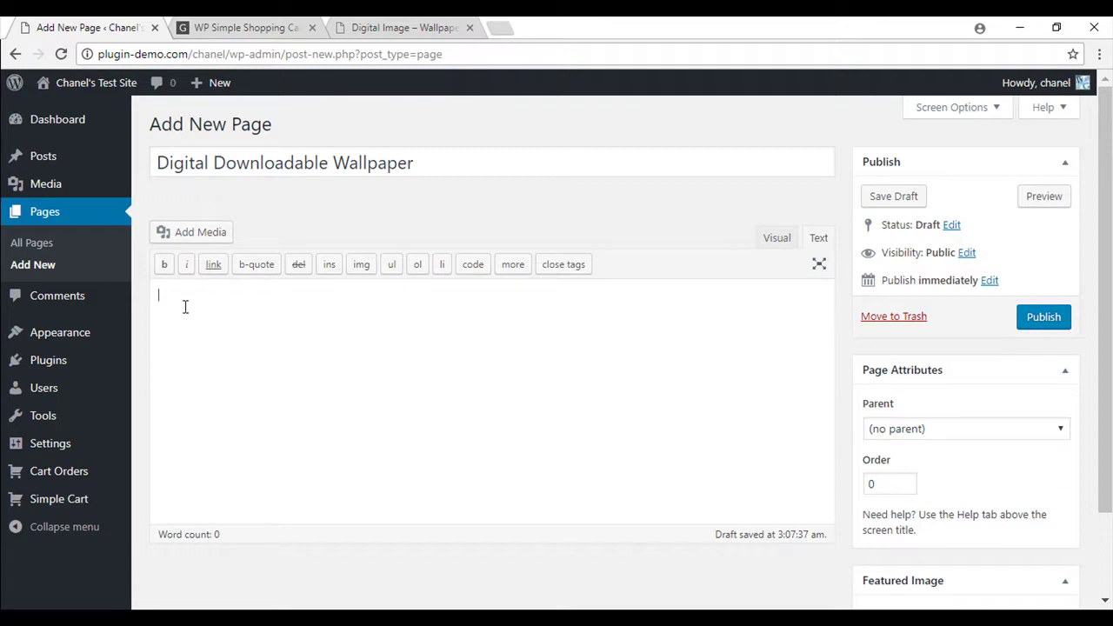
click(228, 29)
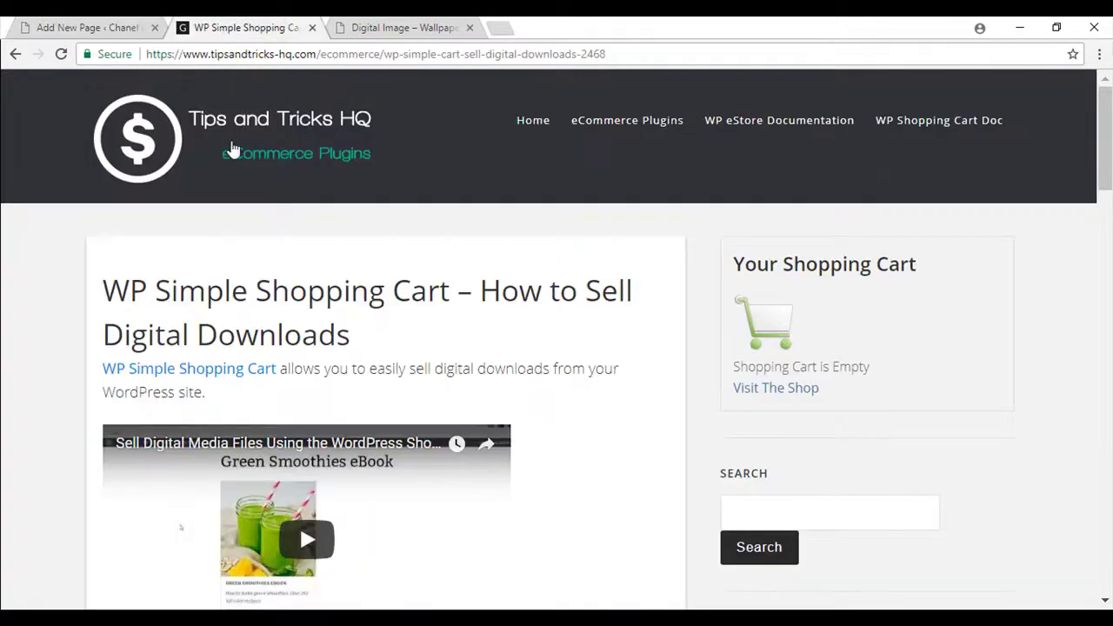
drag(480, 293, 641, 336)
scroll(283, 409, down, 1)
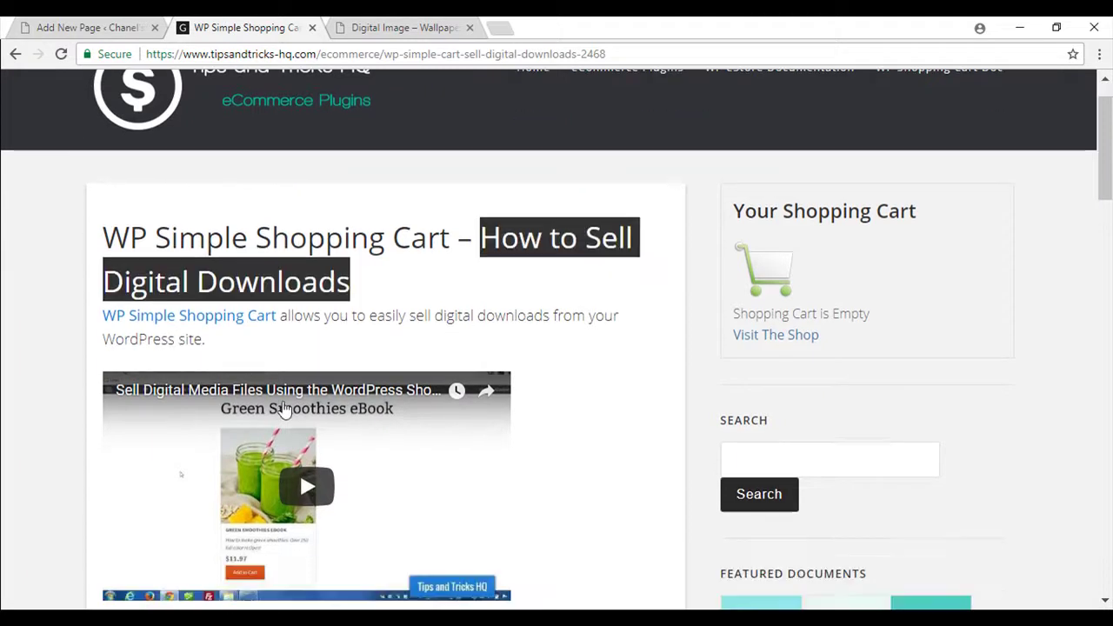
scroll(284, 409, down, 8)
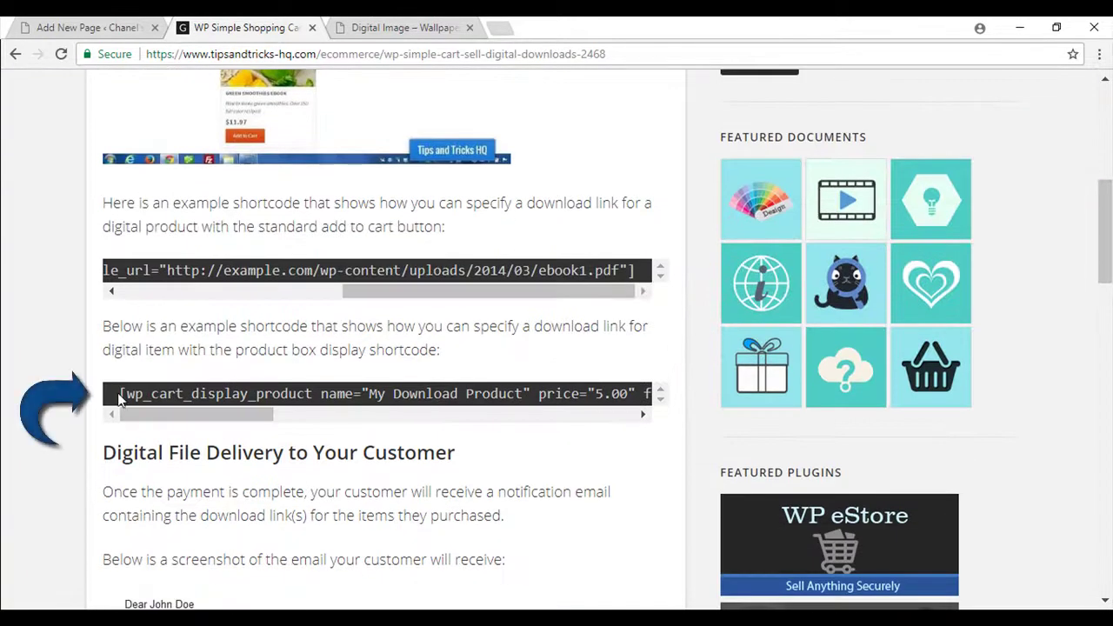
drag(119, 396, 654, 403)
right_click(653, 403)
click(674, 407)
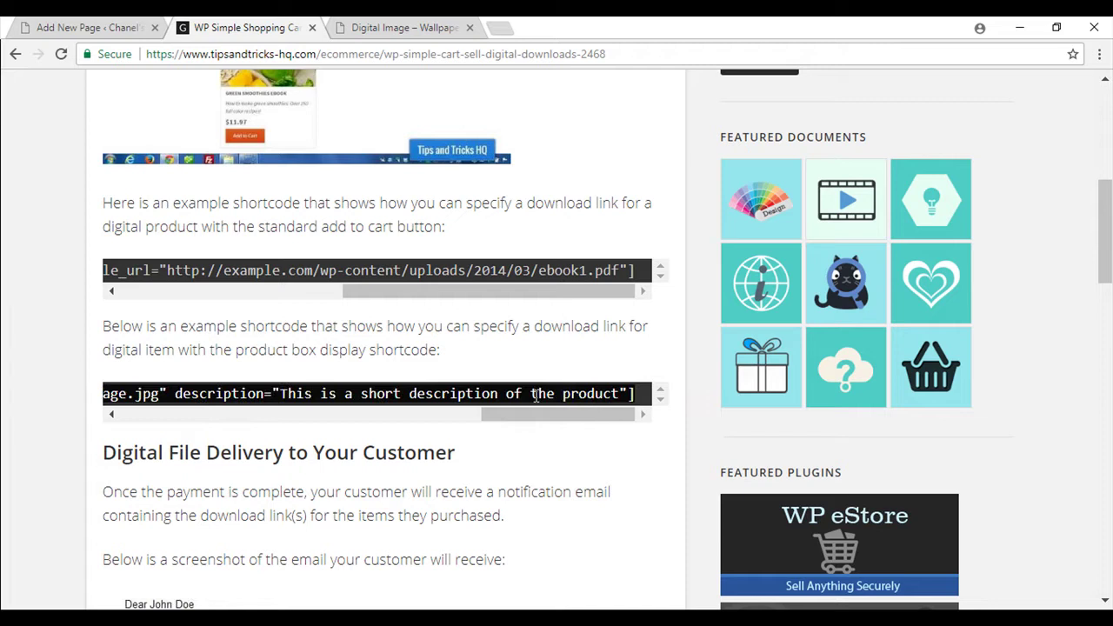
click(97, 29)
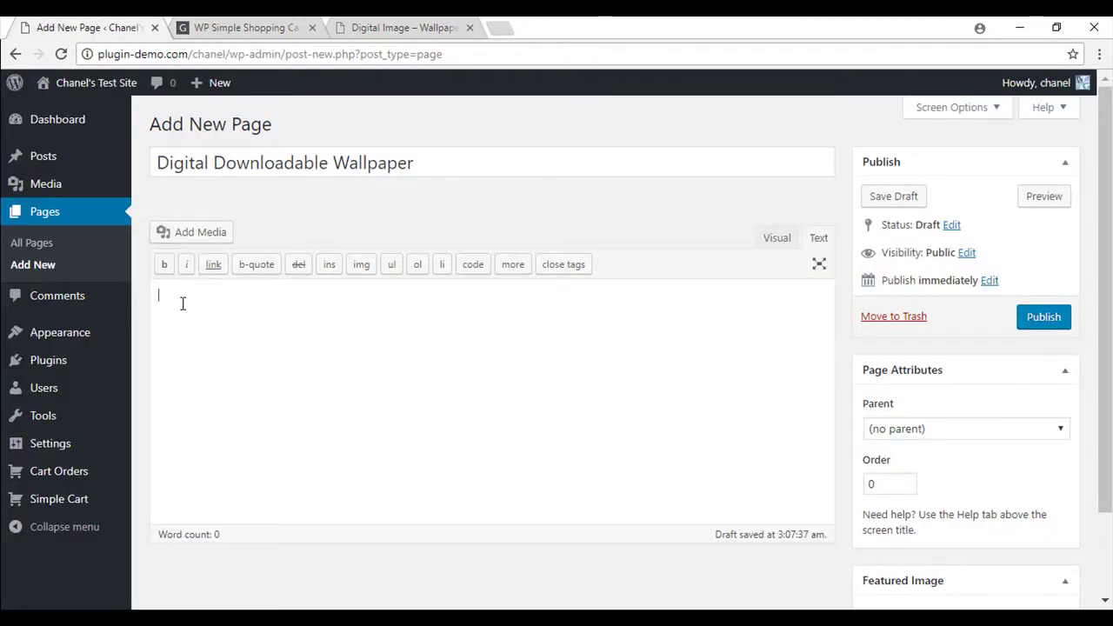
text([wp_cart_display_product name="My Download Product" price="5.00" file_url="http://example.com/uploads/ebook1.pdf" thumbnail="http://www.example.com/product-image.jpg" description="This is a short description of the product"])
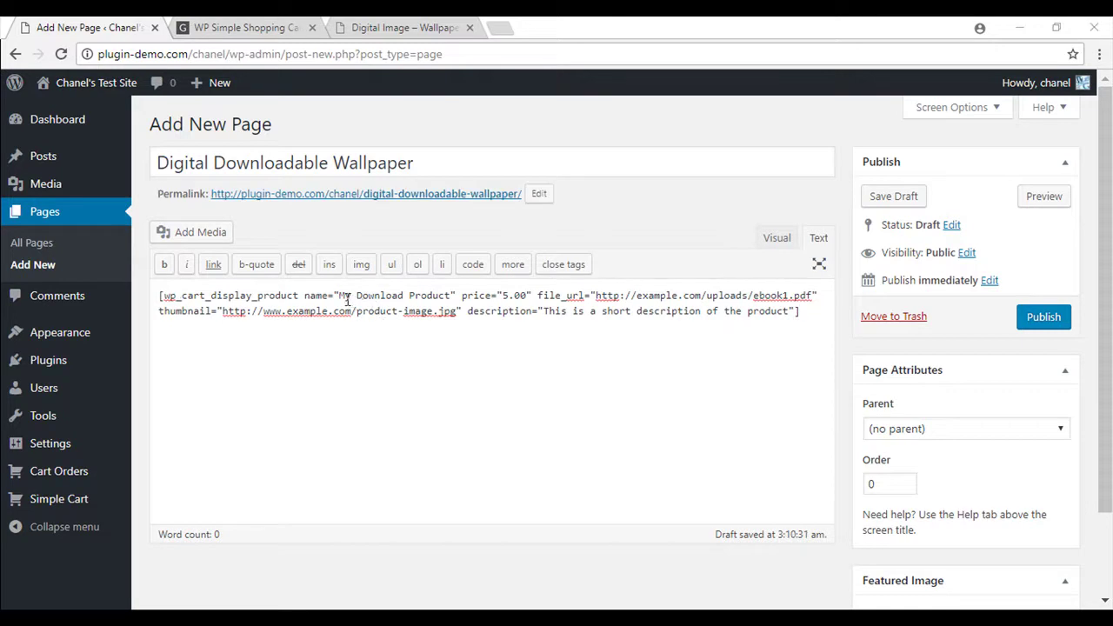
Set the shortcode's product name to "Digital Wallpaper Download" and its price to 2.95.
drag(341, 298, 453, 296)
key(BackSpace)
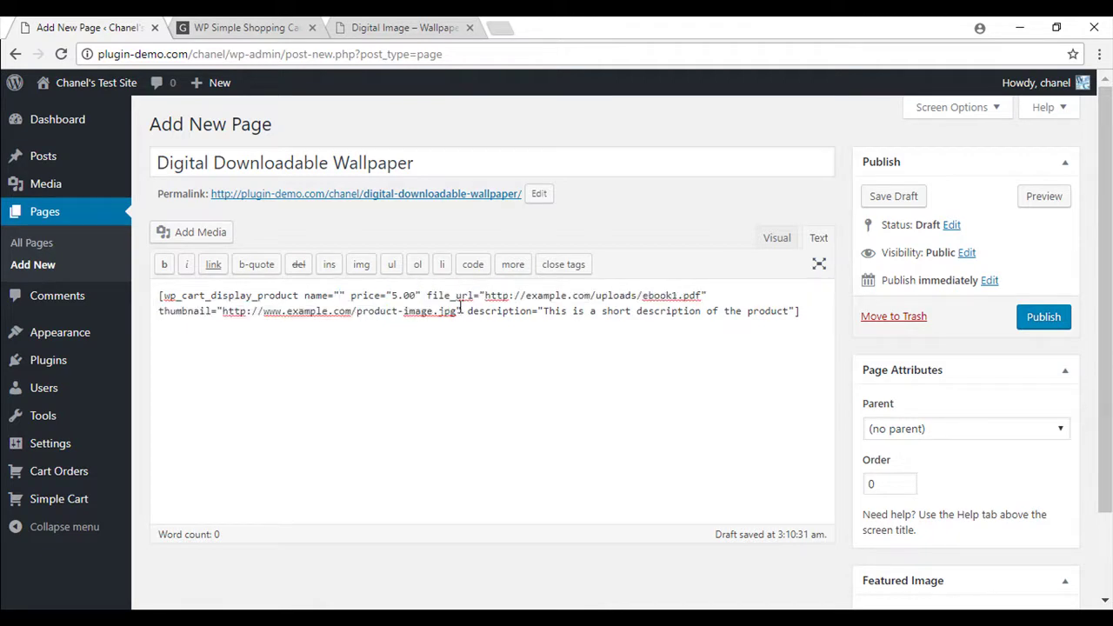
text(Digital Wall)
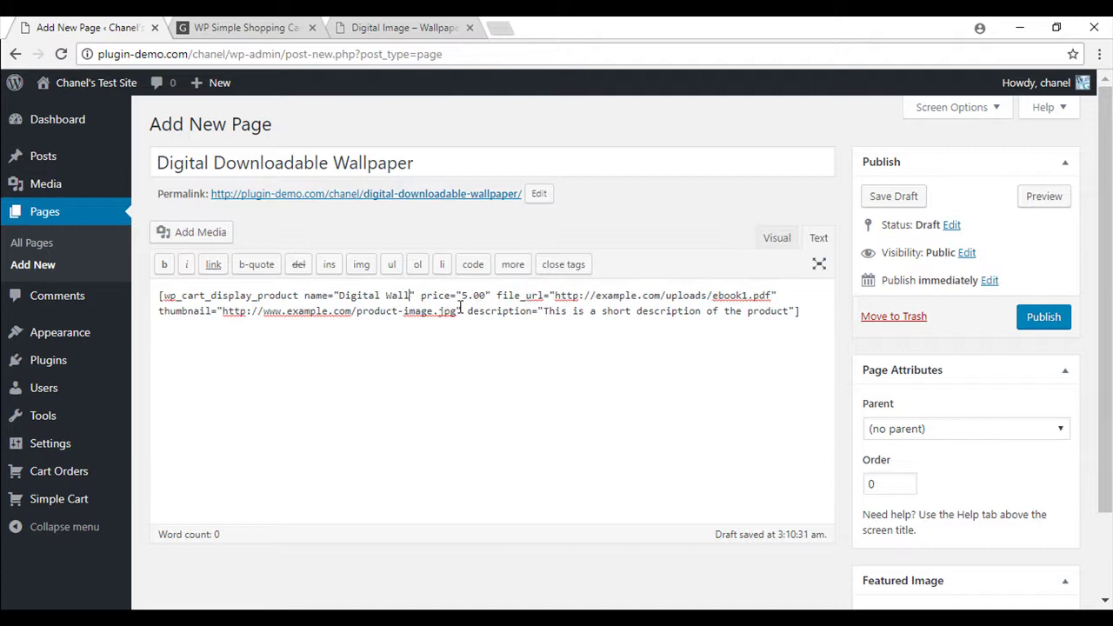
text(paper Download)
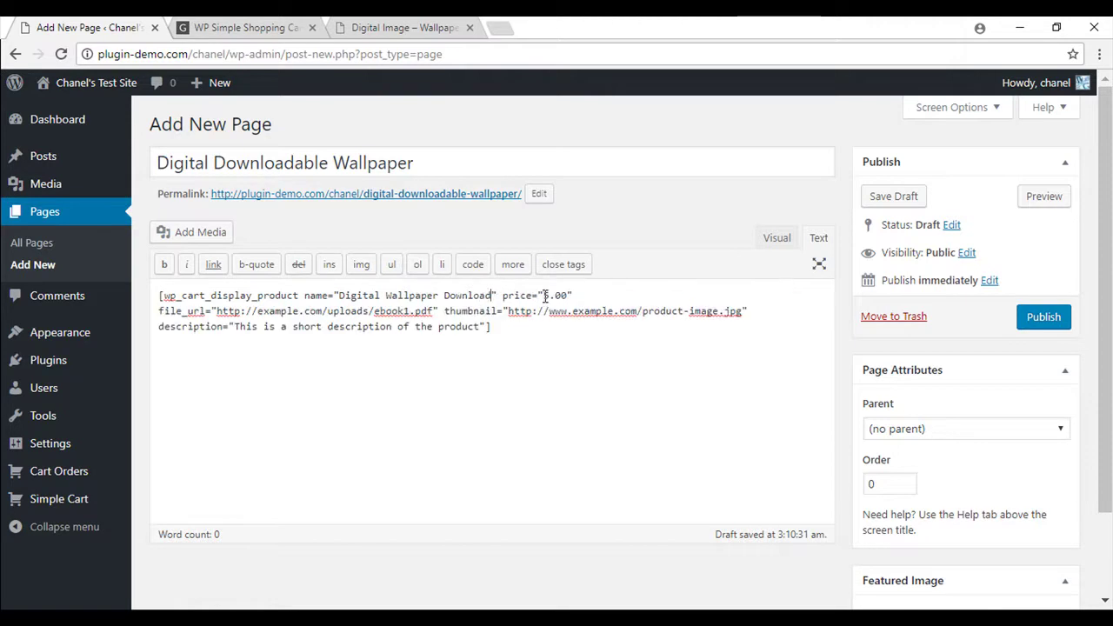
drag(544, 295, 570, 297)
text(2.9)
Replace the shortcode's file_url value with the URL of floral-wallpaper-1.png copied from the Media Library.
drag(218, 312, 439, 311)
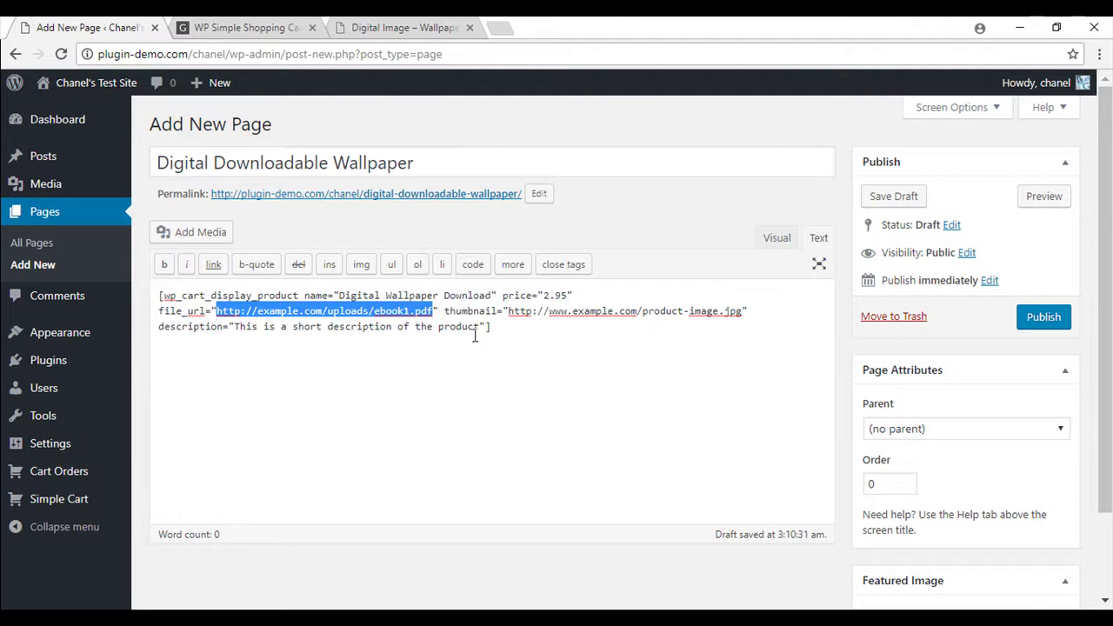
key(BackSpace)
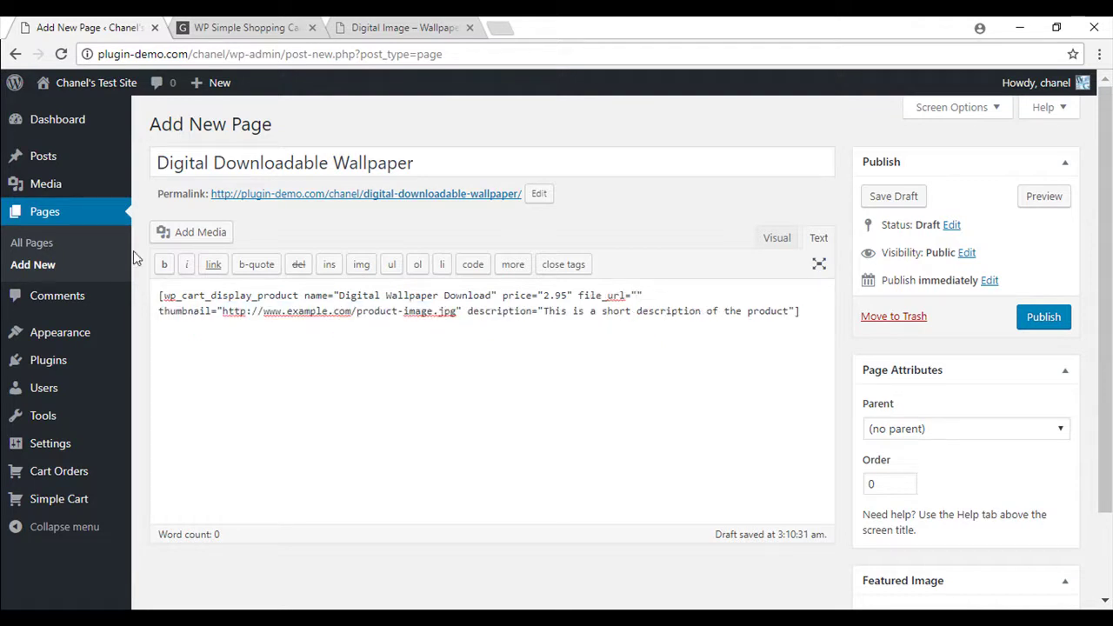
right_click(80, 185)
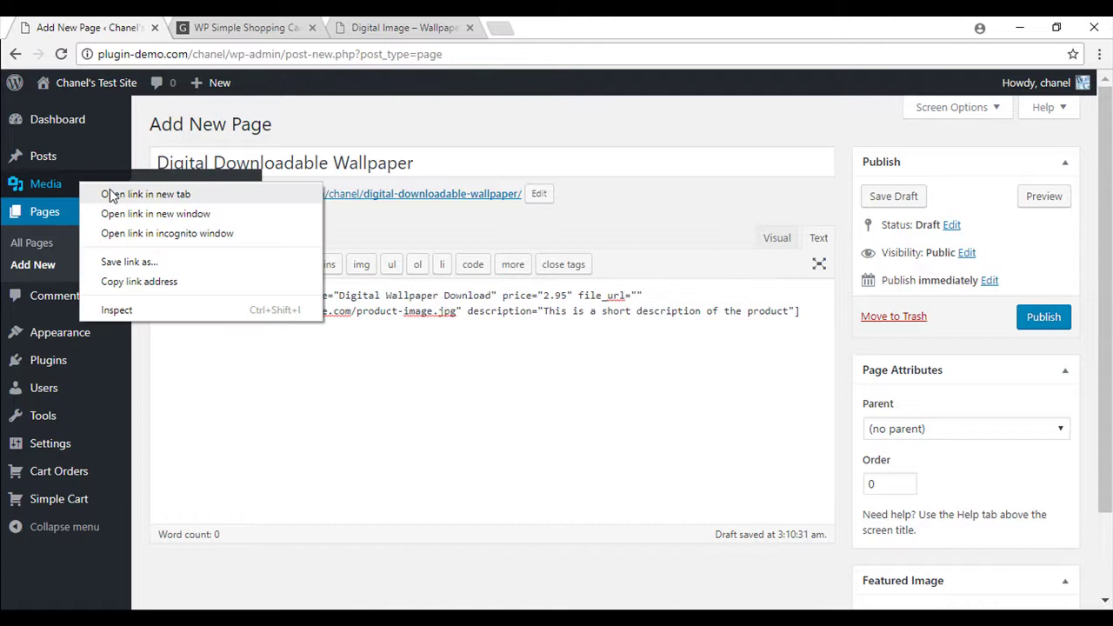
click(111, 195)
click(231, 28)
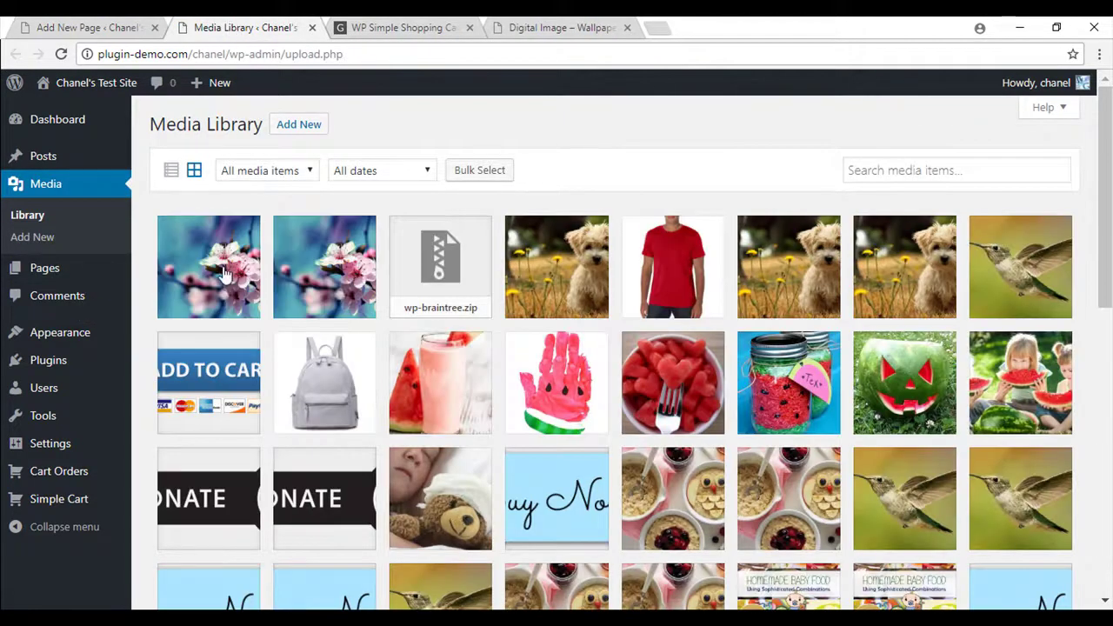
click(224, 275)
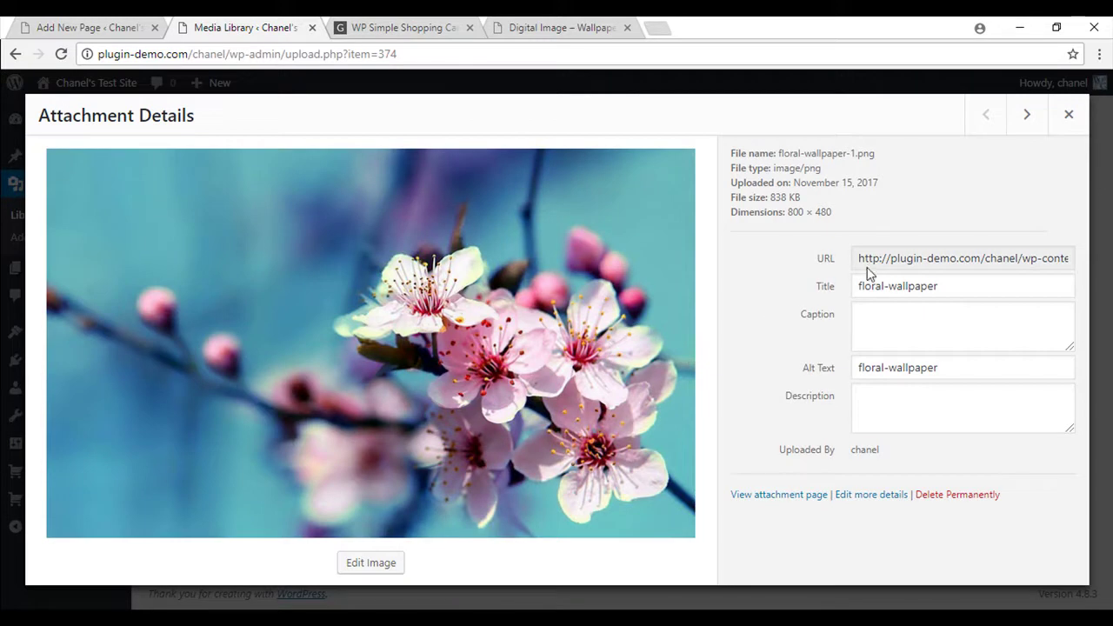
drag(860, 258, 1098, 261)
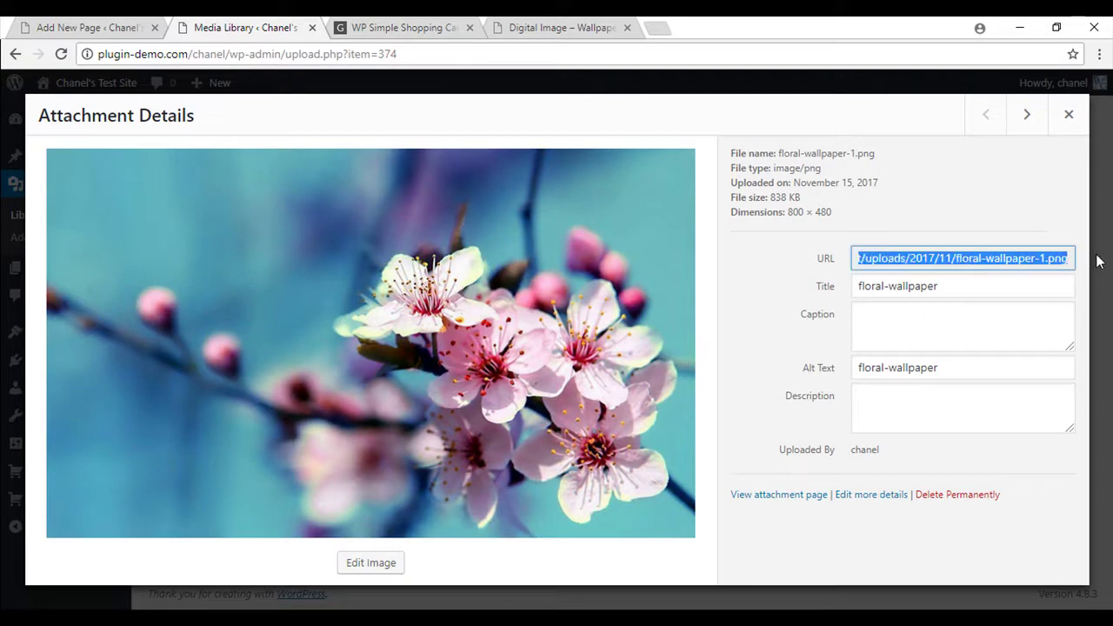
right_click(1092, 259)
click(1049, 270)
click(91, 27)
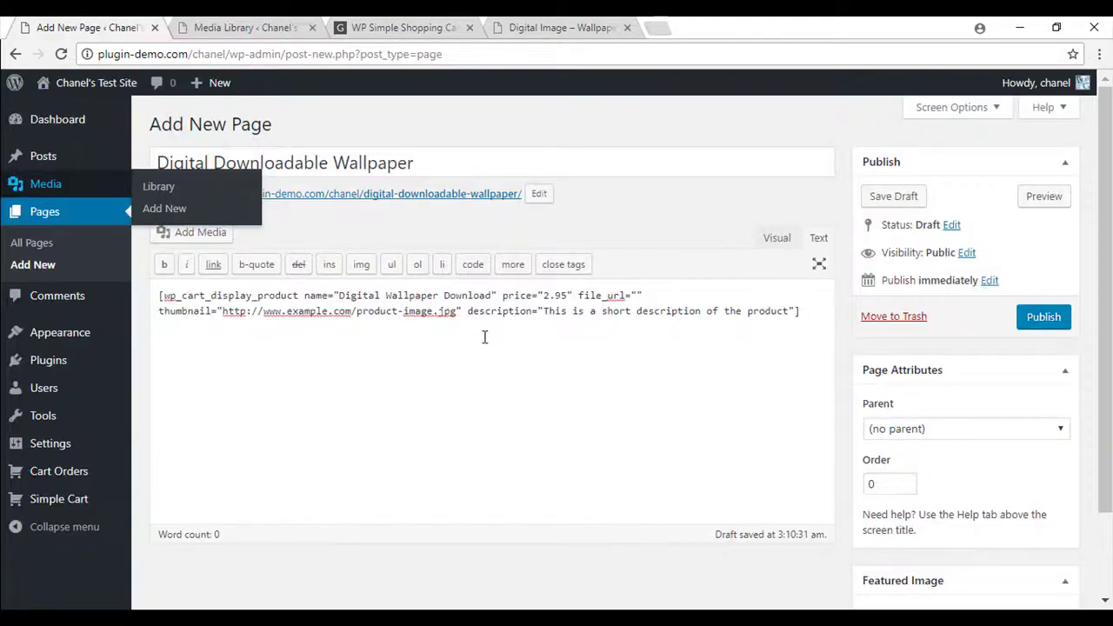
click(641, 295)
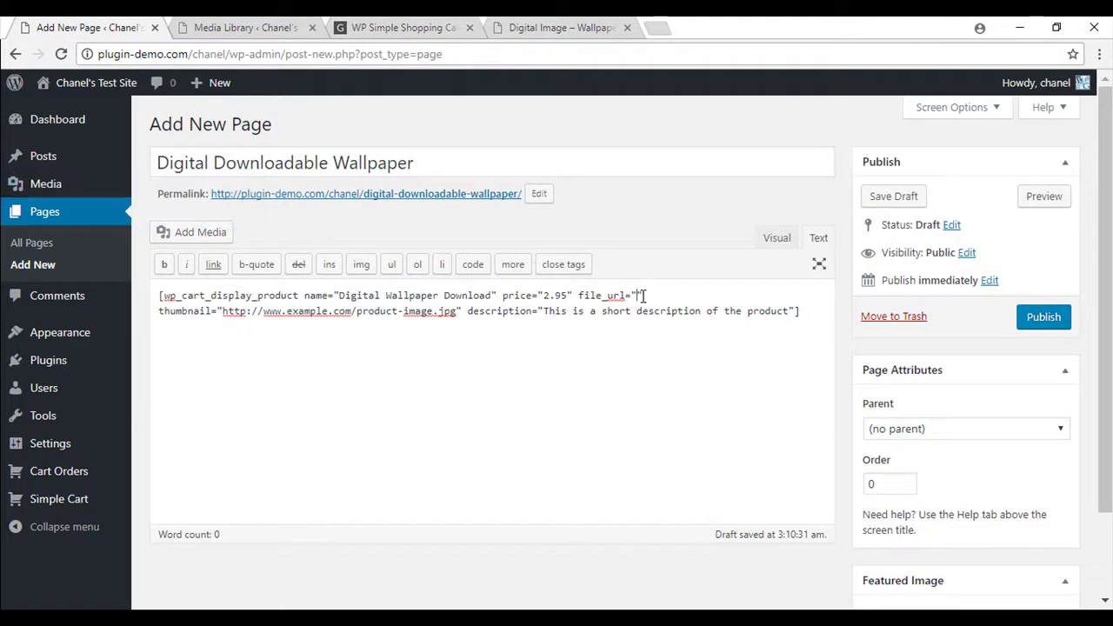
key(ctrl+v)
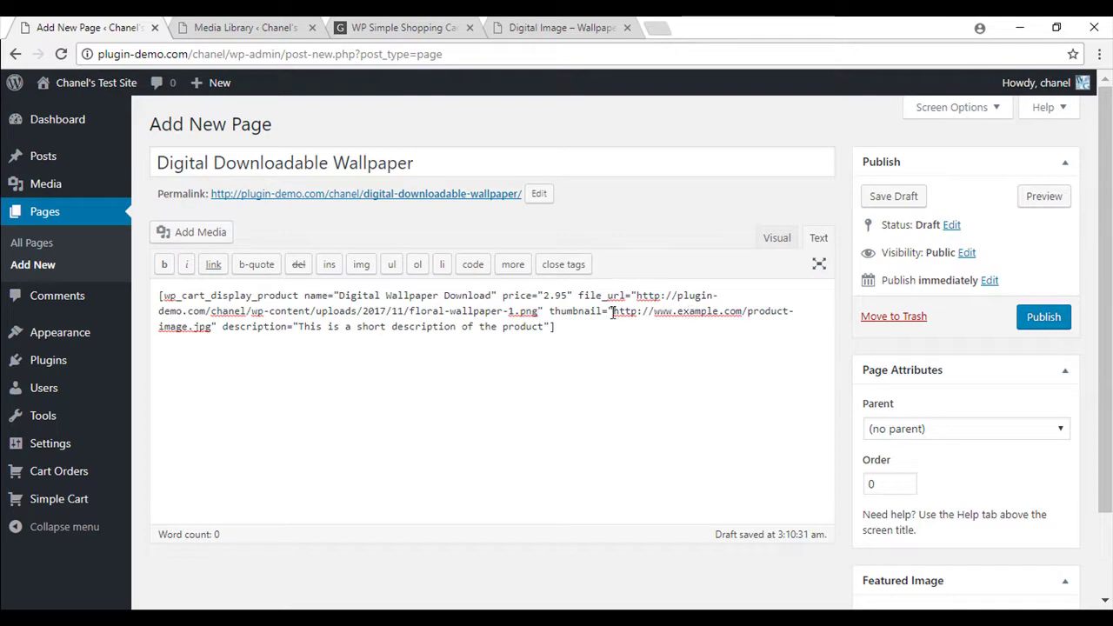
Replace the shortcode's example thumbnail address with the copied floral-wallpaper-1.png URL.
drag(615, 311, 212, 330)
key(BackSpace)
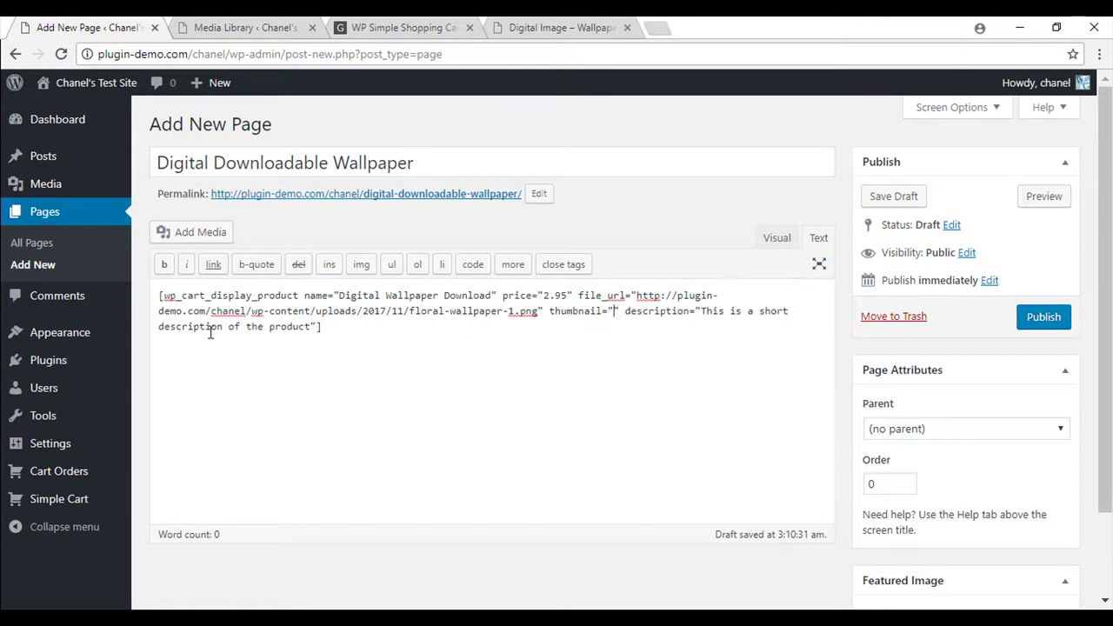
key(ctrl+v)
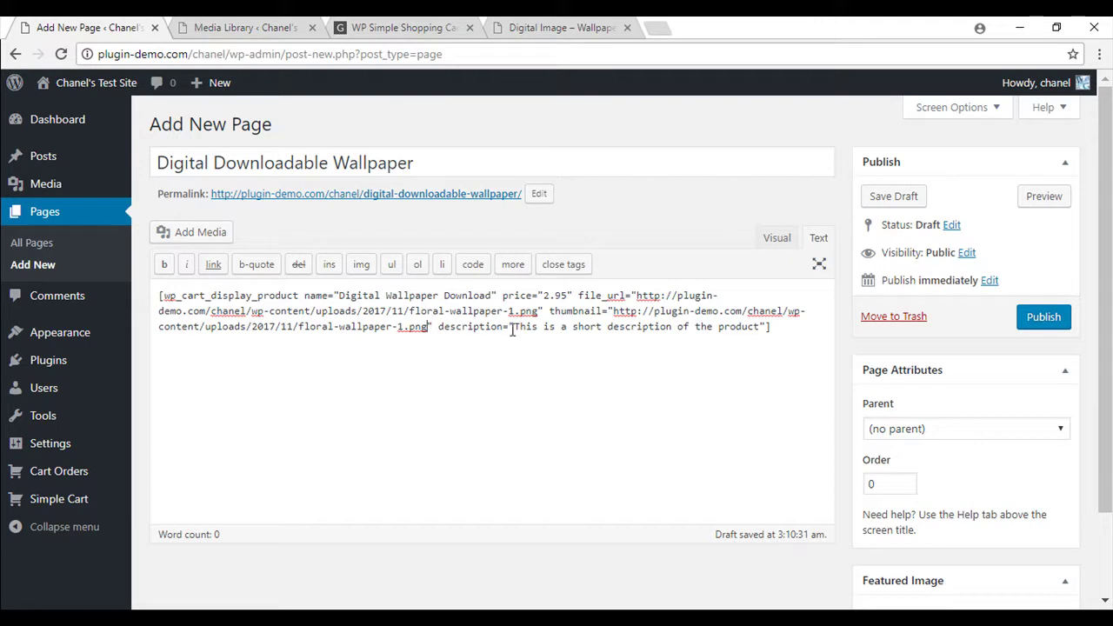
Replace the shortcode's description with "Perfect Wallpaper for all Computer Screens!".
drag(516, 330, 762, 333)
key(BackSpace)
key(ctrl+v)
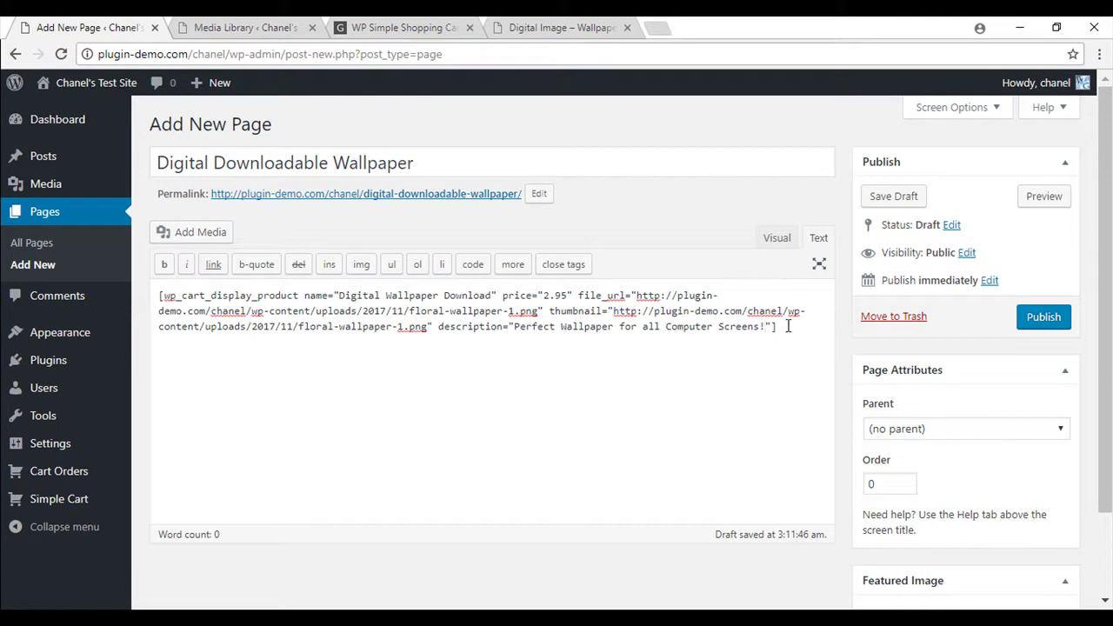
click(786, 327)
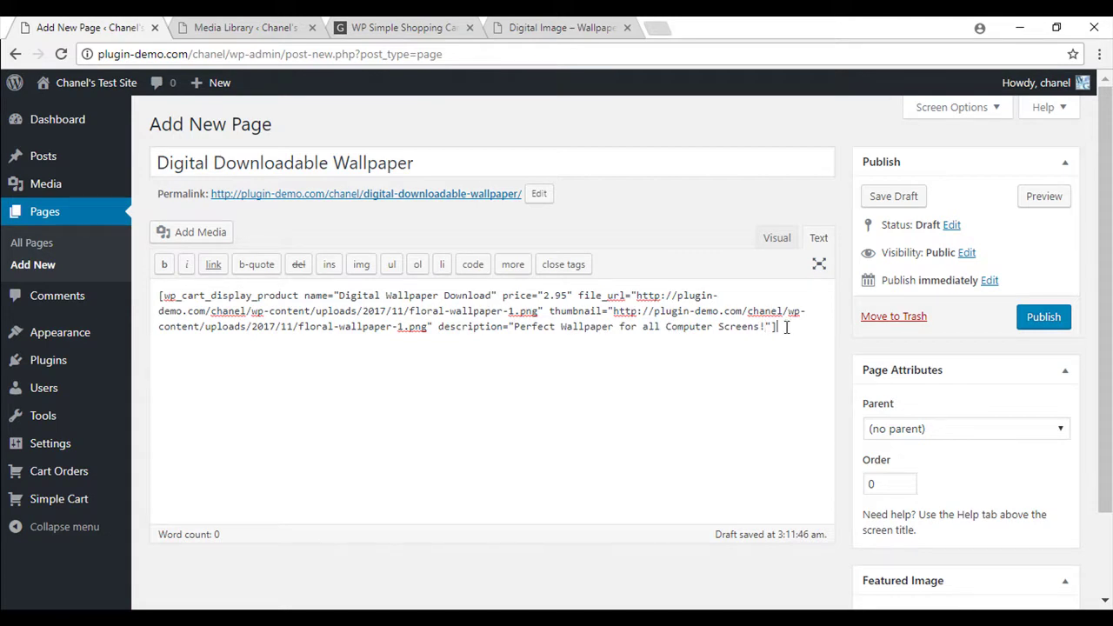
Publish the Digital Downloadable Wallpaper page and open its permalink in a new browser tab.
click(1044, 317)
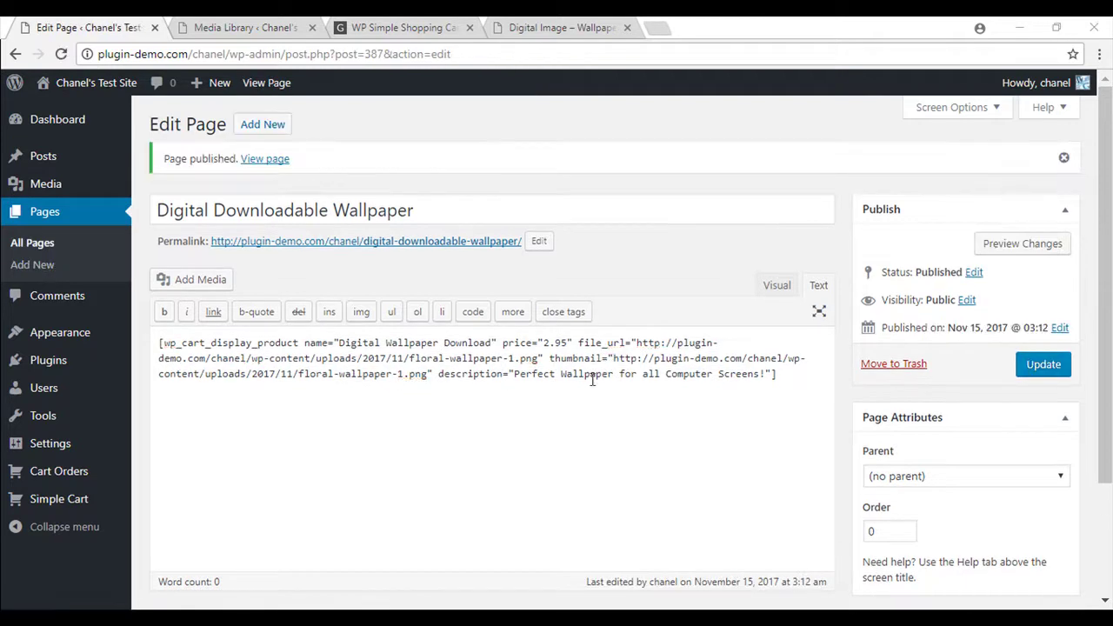
right_click(421, 244)
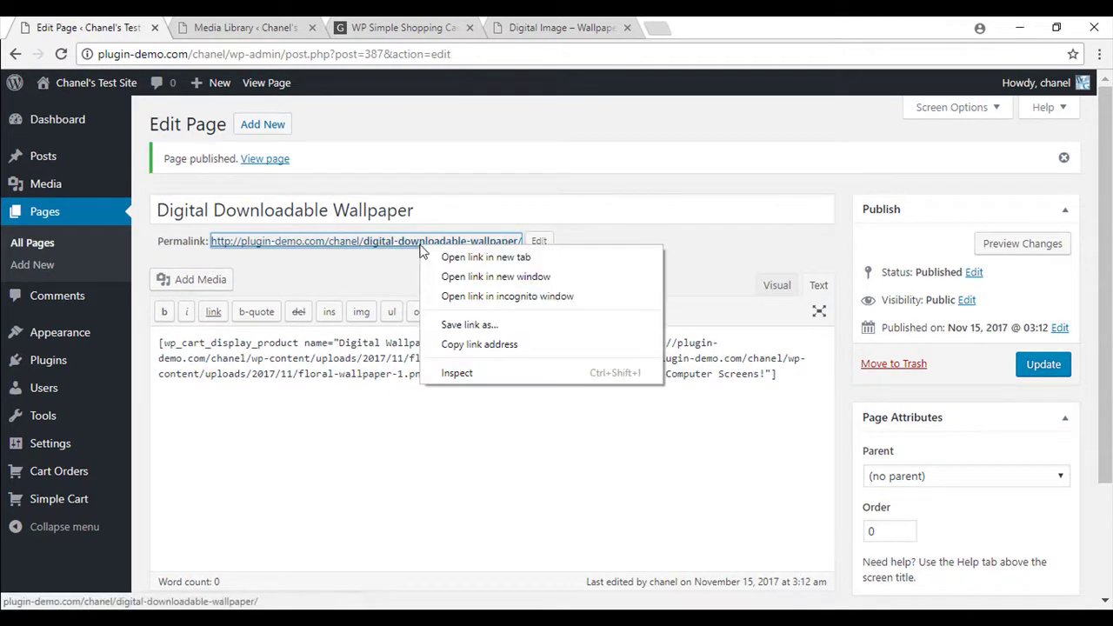
click(435, 256)
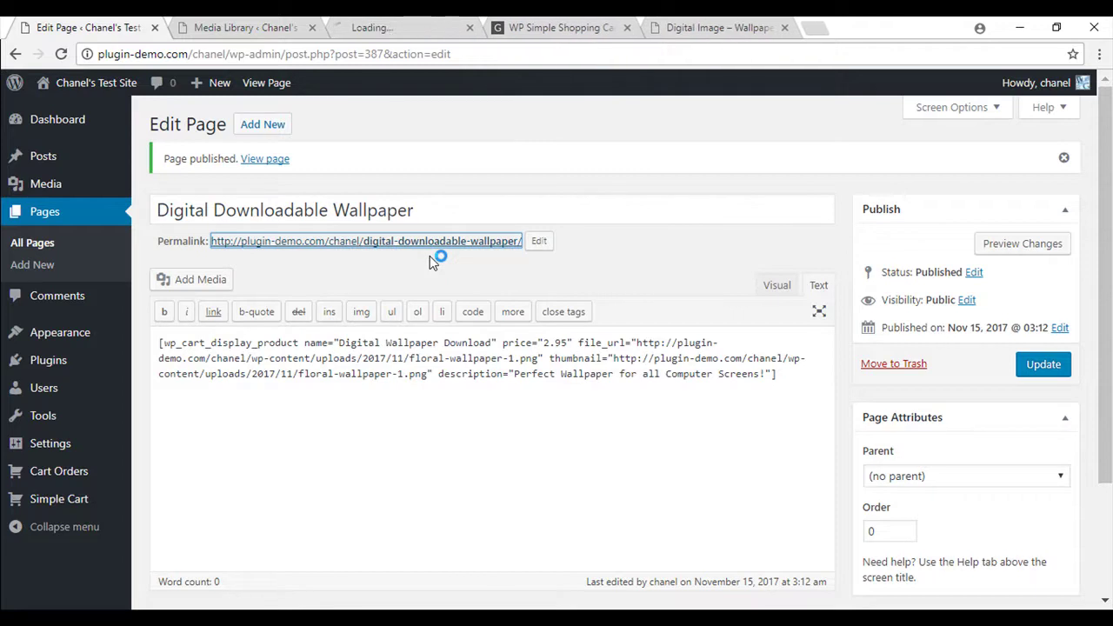
click(392, 28)
Examine the wallpaper's product box on the live page, checking its thumbnail, name, description and price.
scroll(808, 336, down, 2)
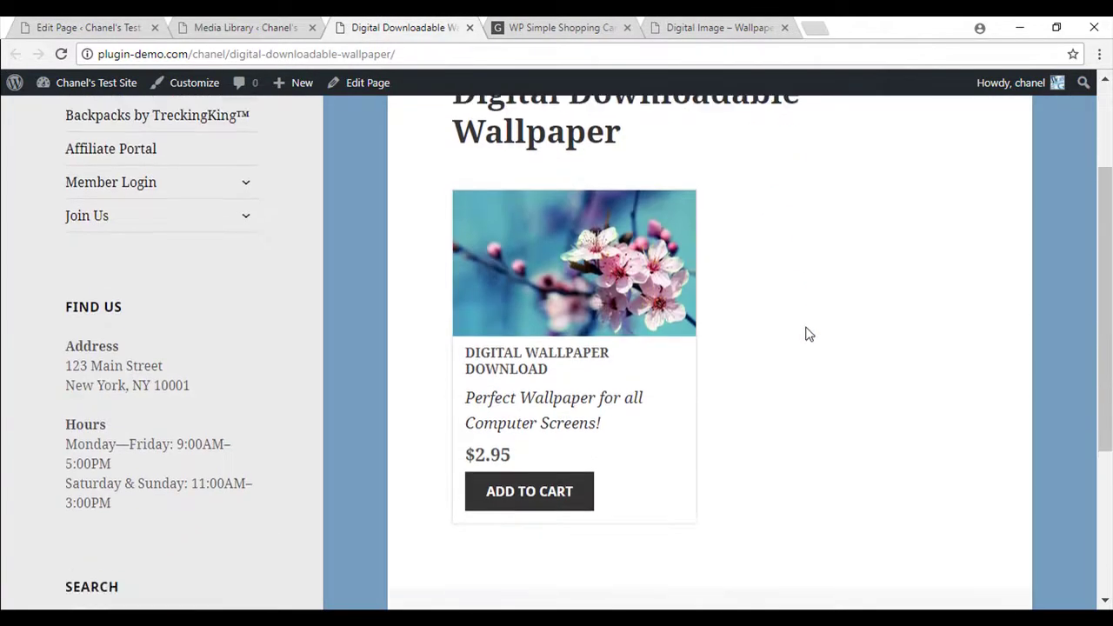
scroll(912, 328, up, 1)
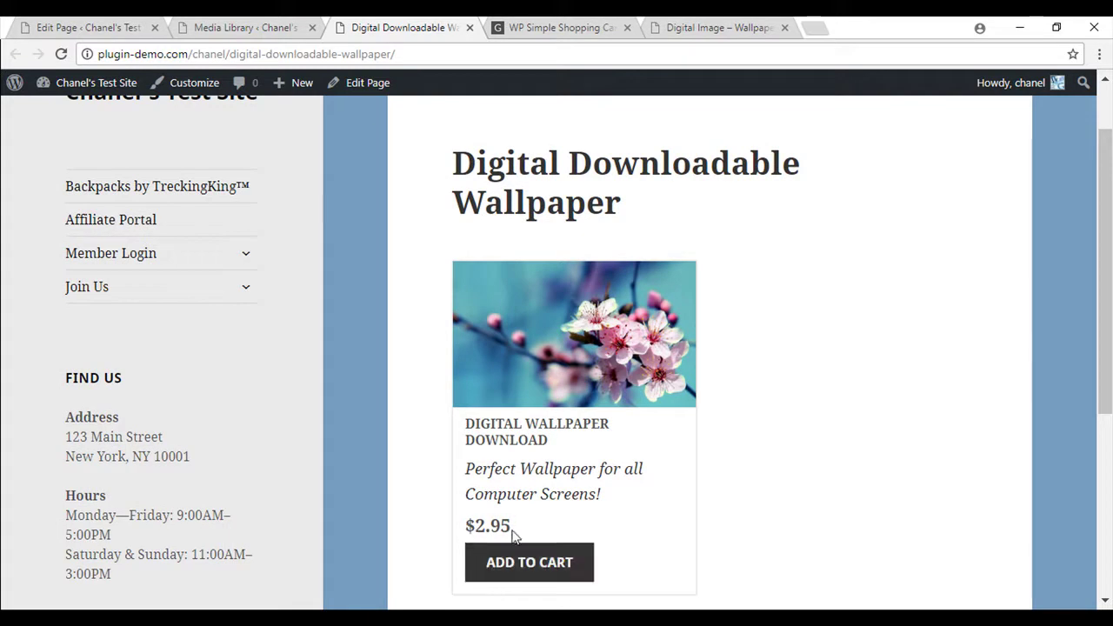
drag(602, 496, 457, 467)
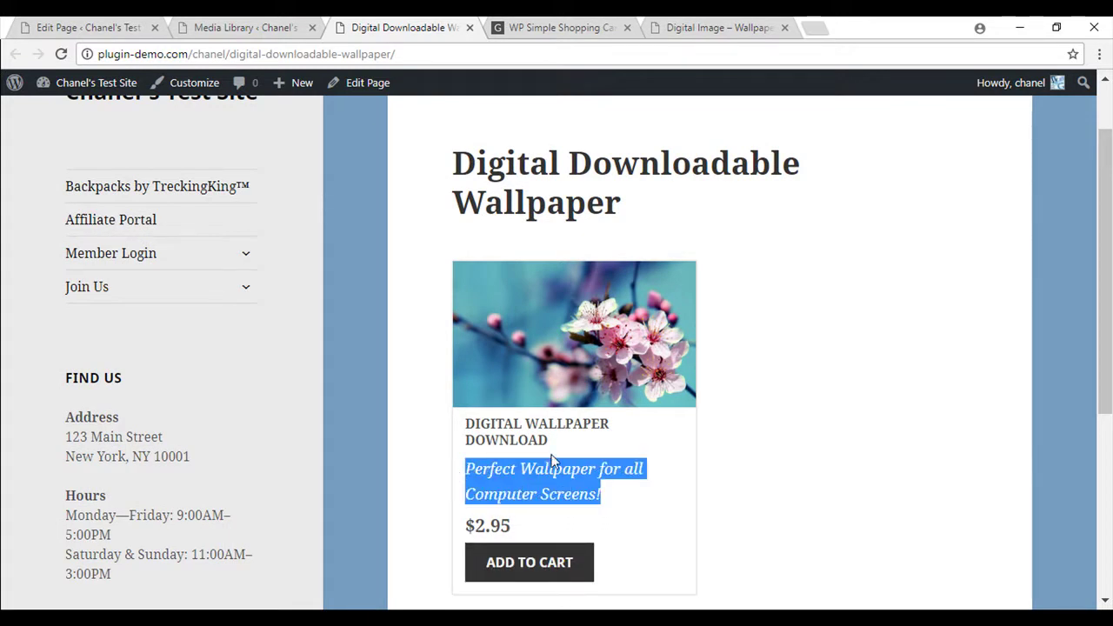
drag(550, 442, 462, 432)
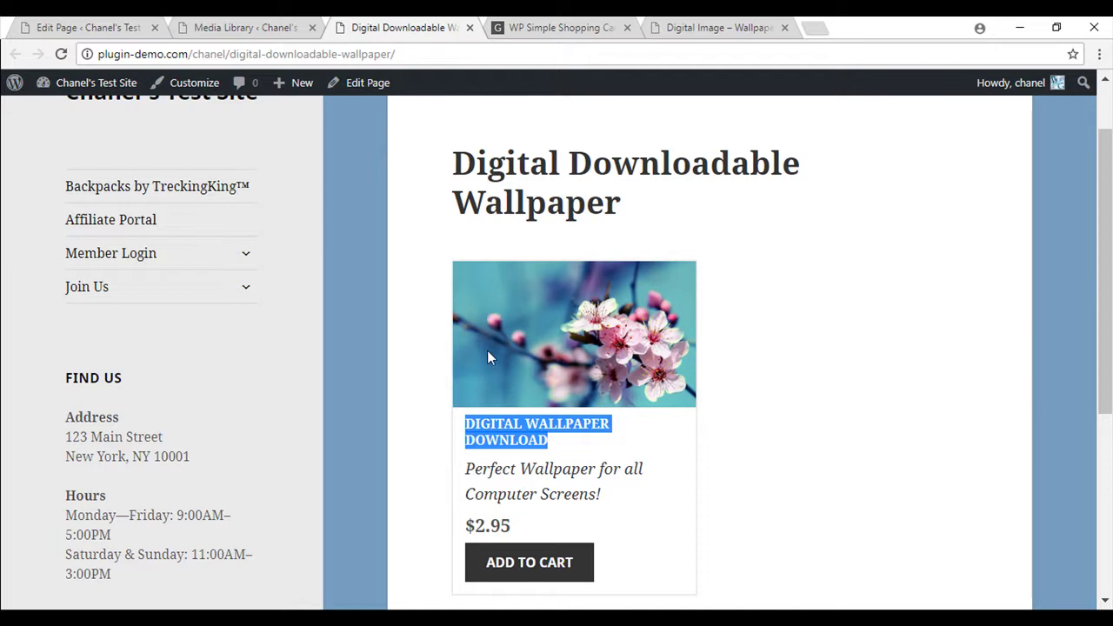
click(758, 397)
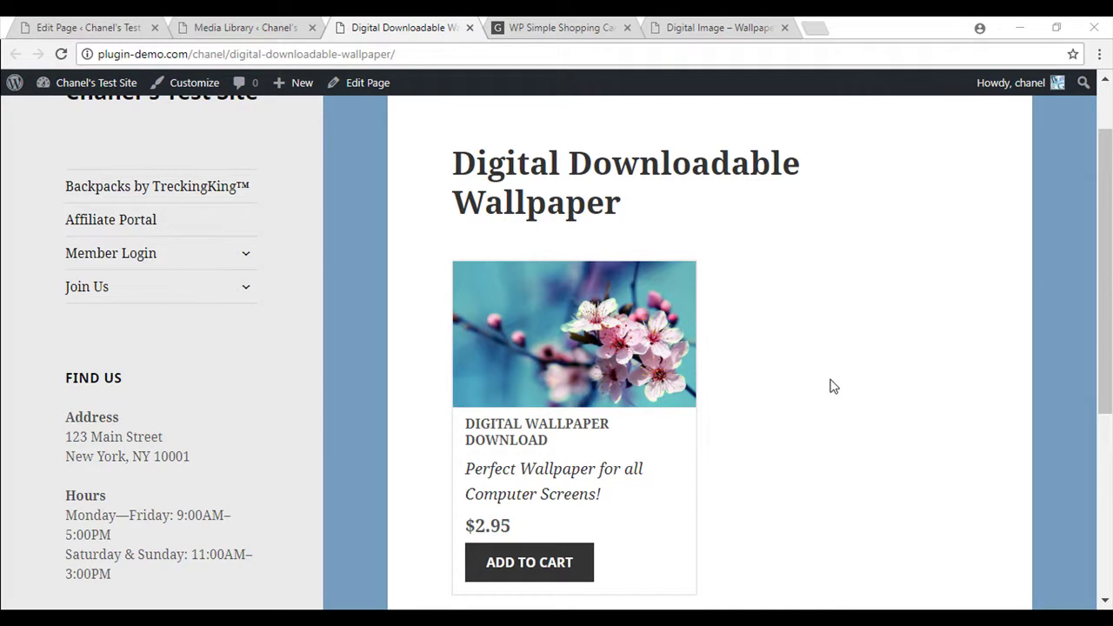
click(126, 28)
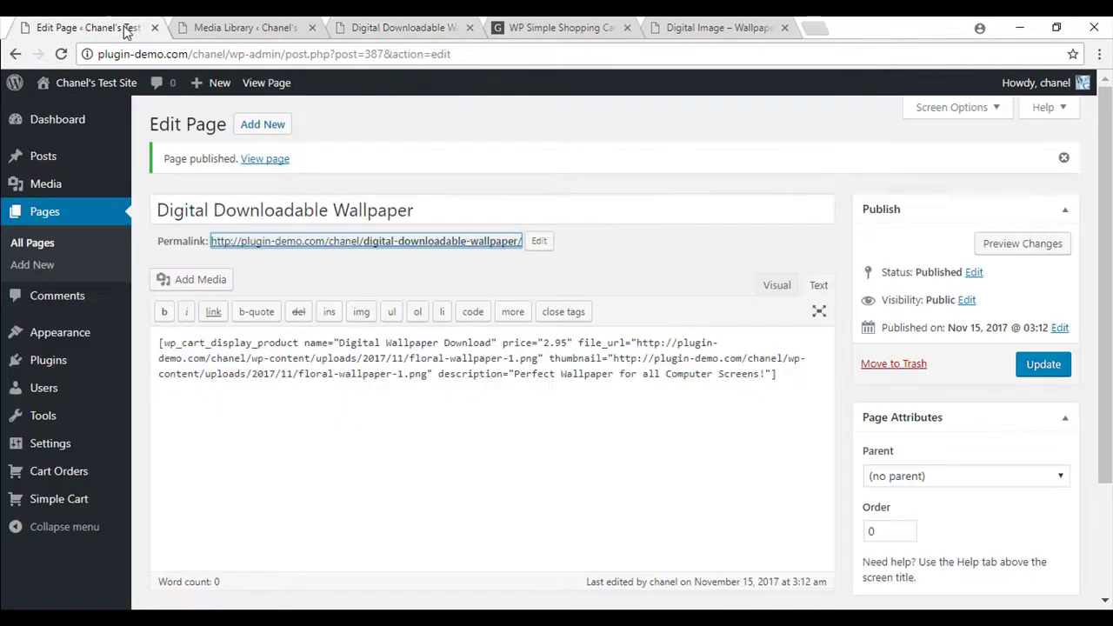
click(777, 285)
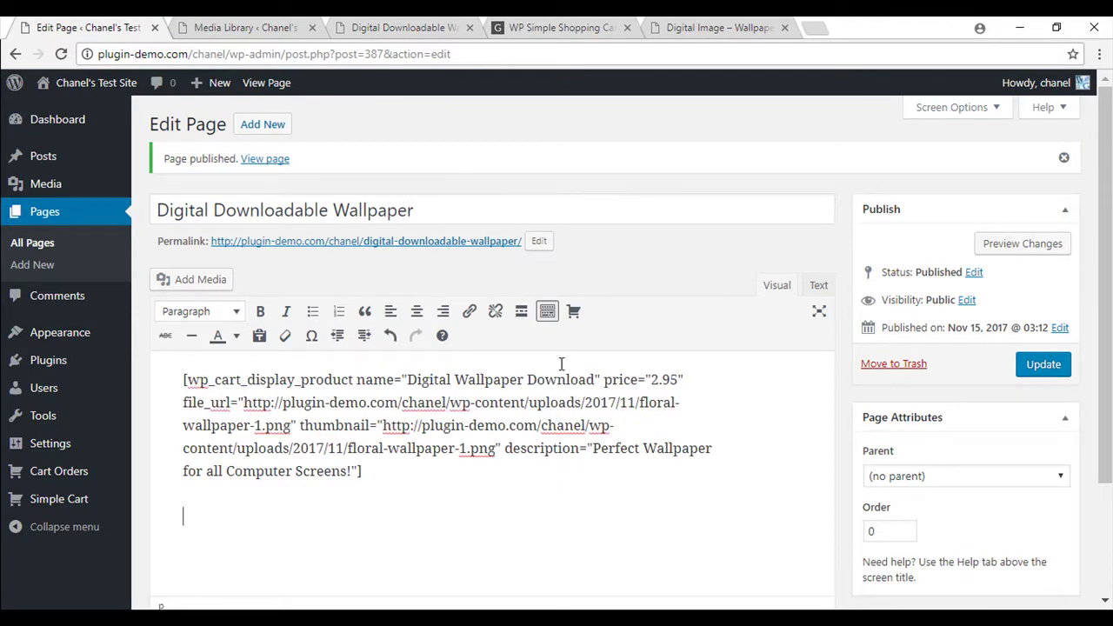
click(575, 314)
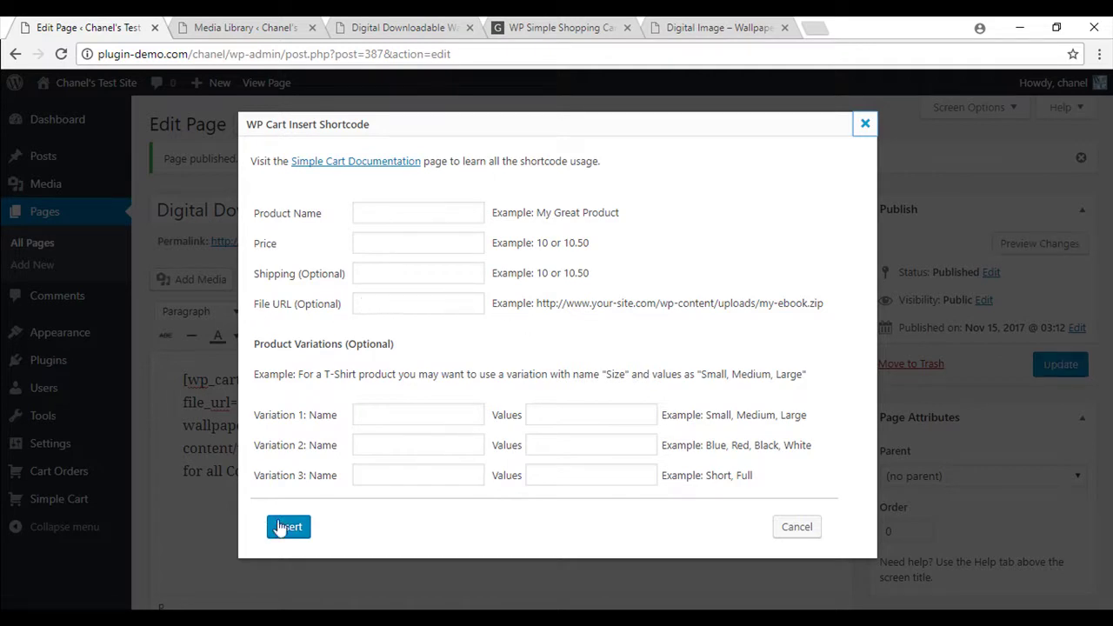
click(379, 213)
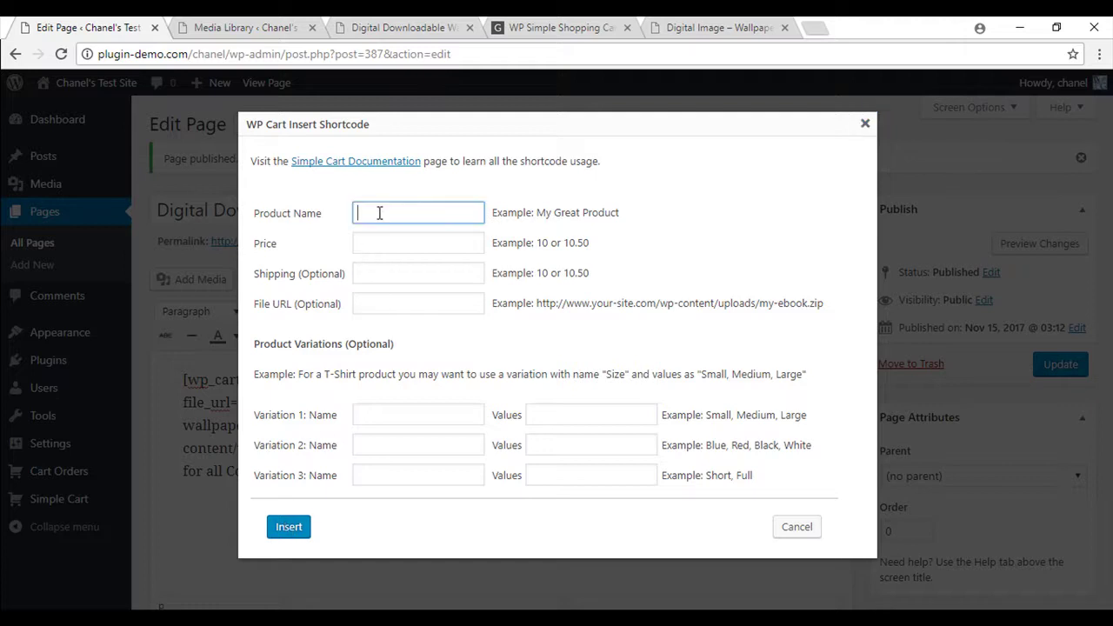
text(W)
click(383, 229)
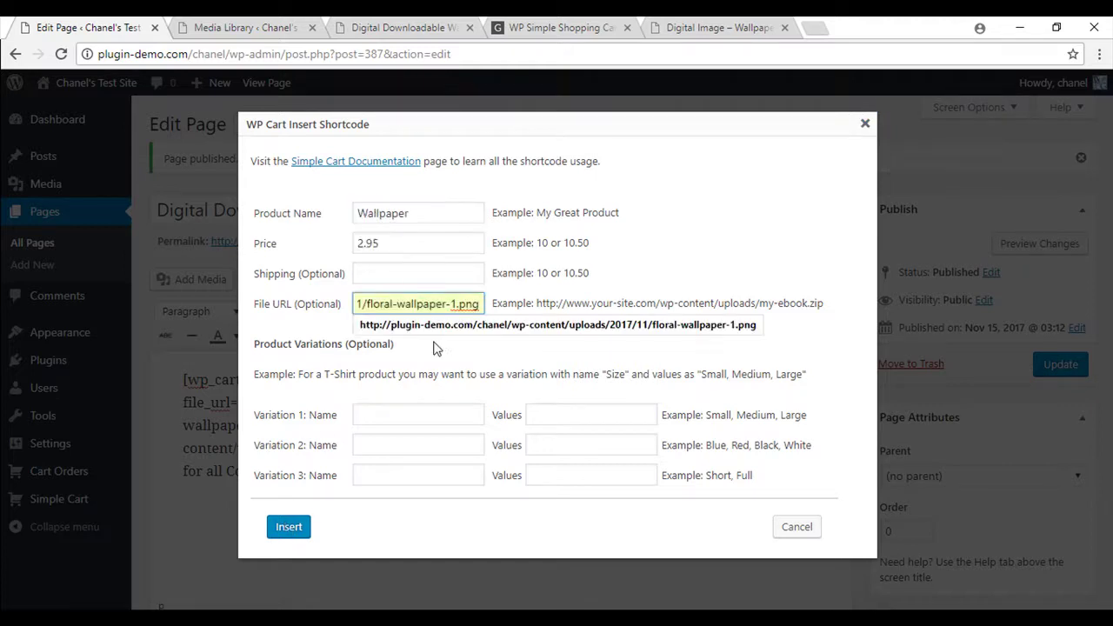
click(287, 528)
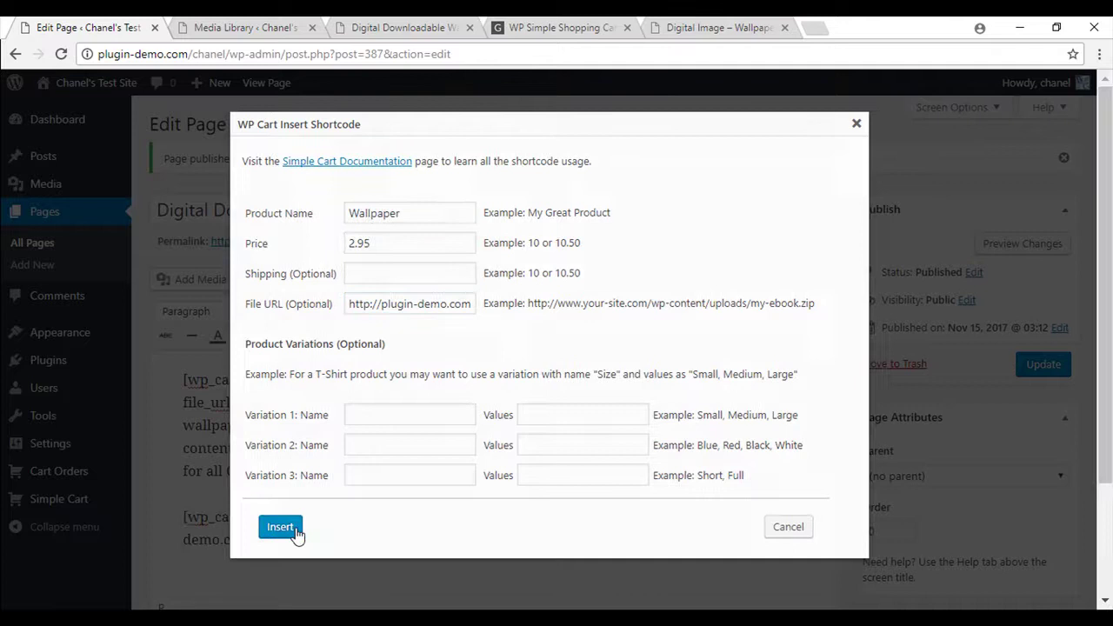
scroll(551, 504, down, 1)
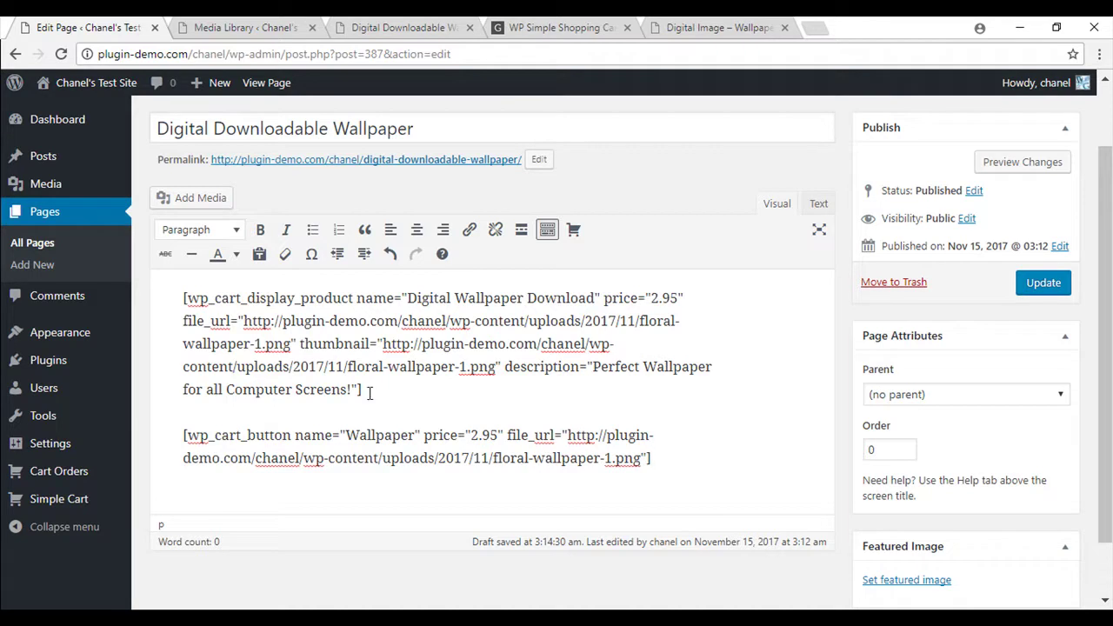
Consult the example shortcodes in the WP Simple Shopping Cart documentation and update the Digital Downloadable Wallpaper page.
click(539, 27)
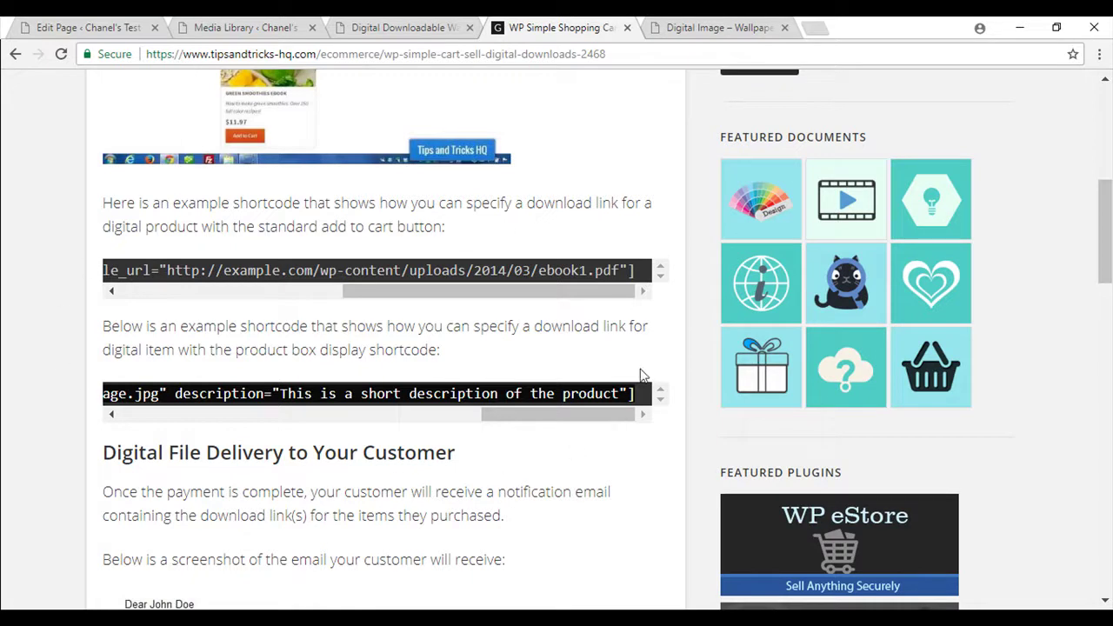
key(ctrl+1)
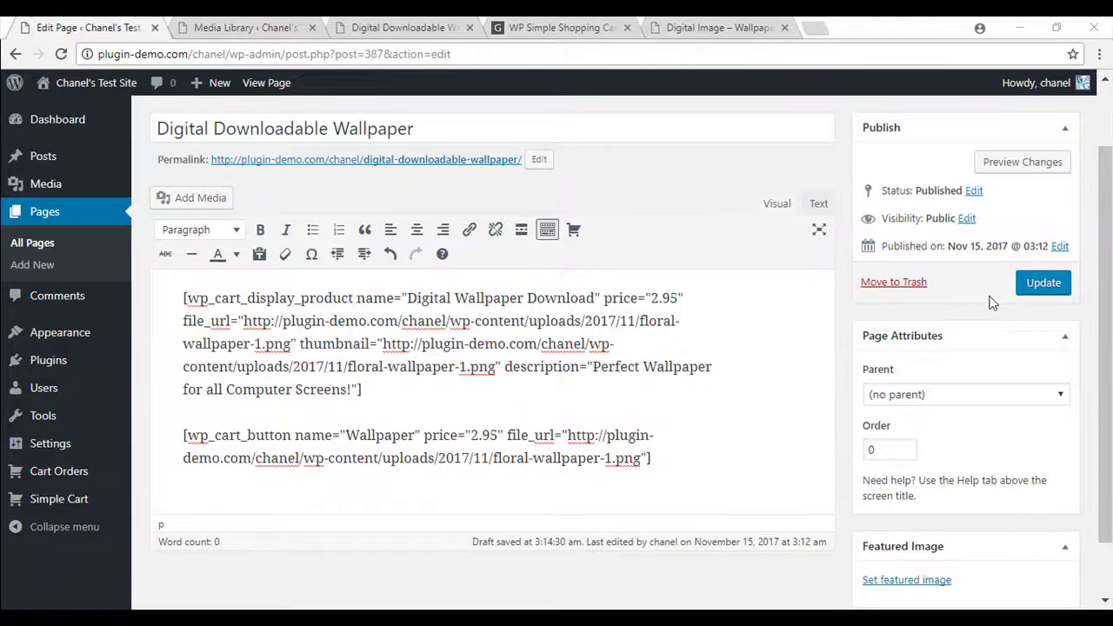
click(1043, 287)
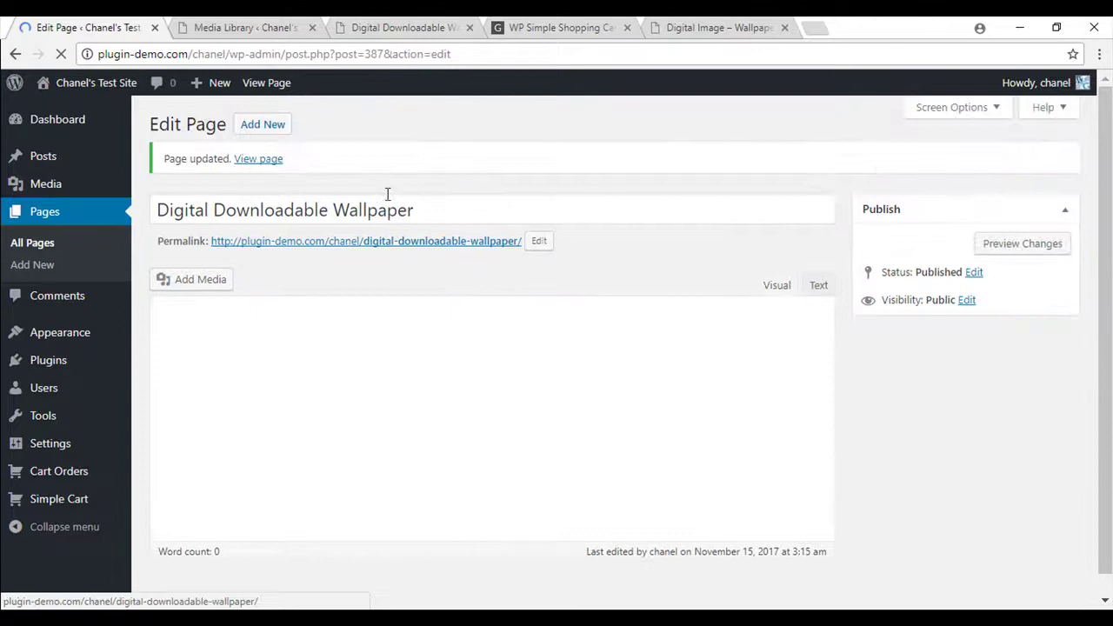
Reload the live Digital Downloadable Wallpaper page and compare the product box with the standalone Add to Cart button.
click(396, 27)
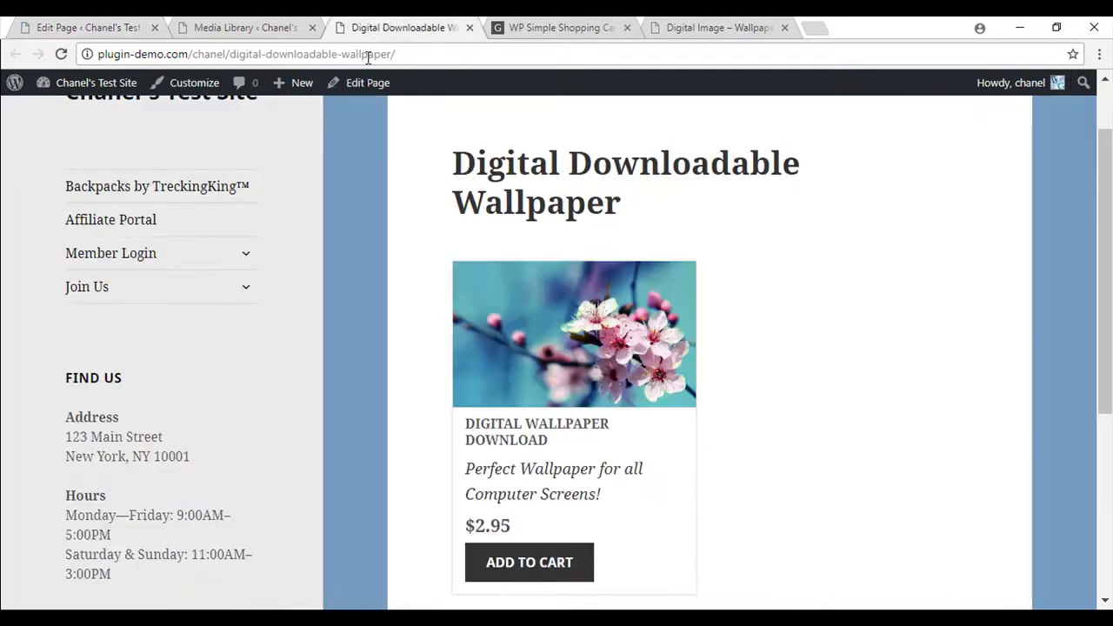
click(369, 54)
key(Return)
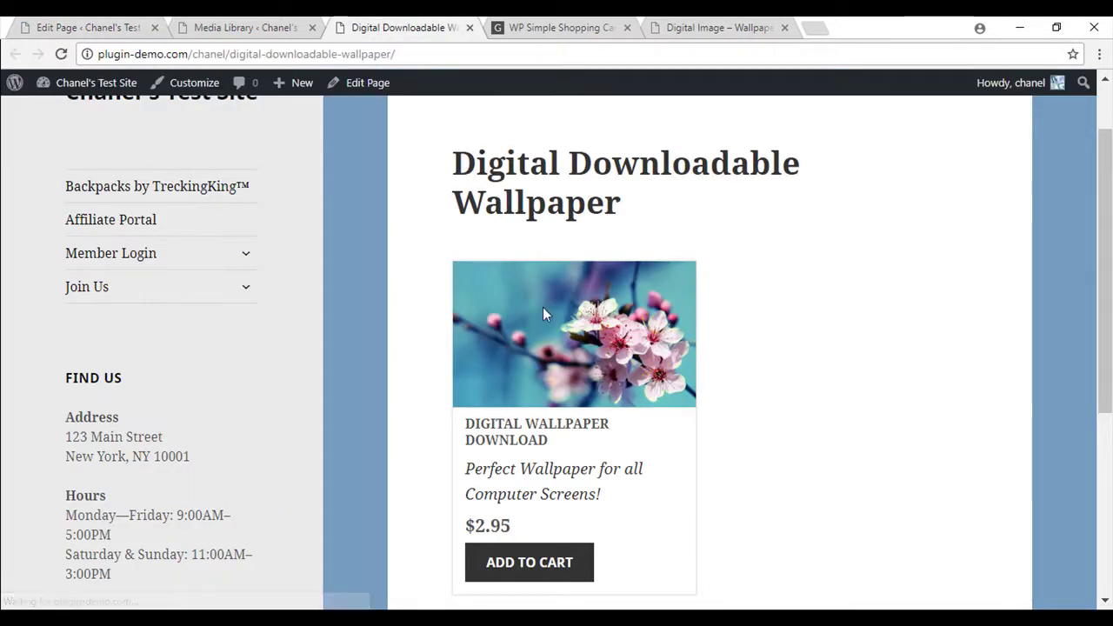
scroll(661, 347, down, 3)
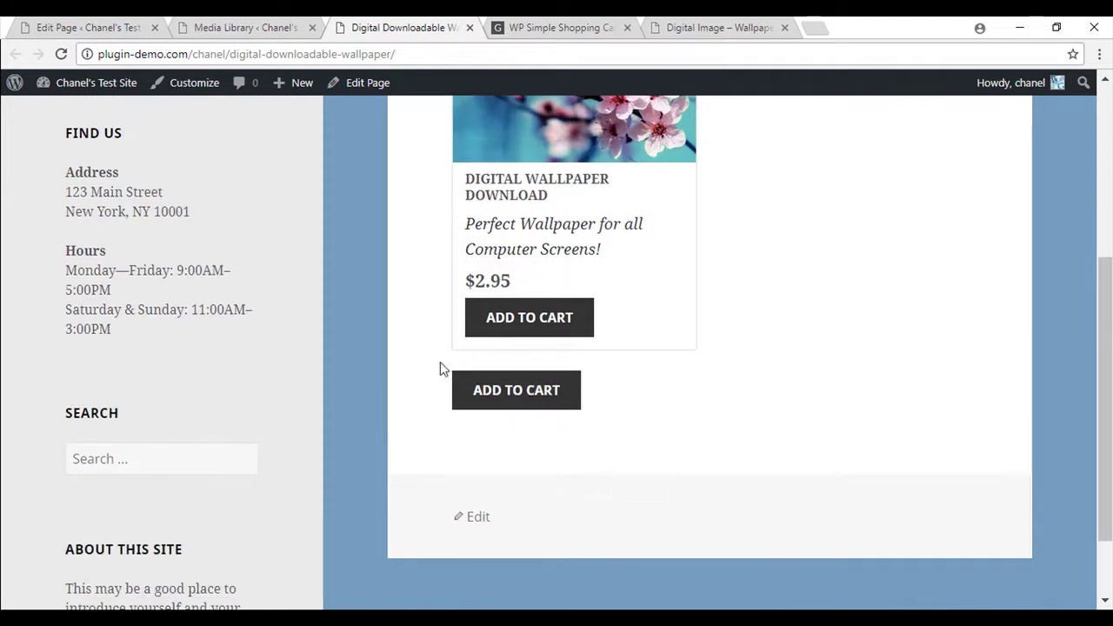
scroll(633, 396, up, 2)
scroll(633, 395, up, 1)
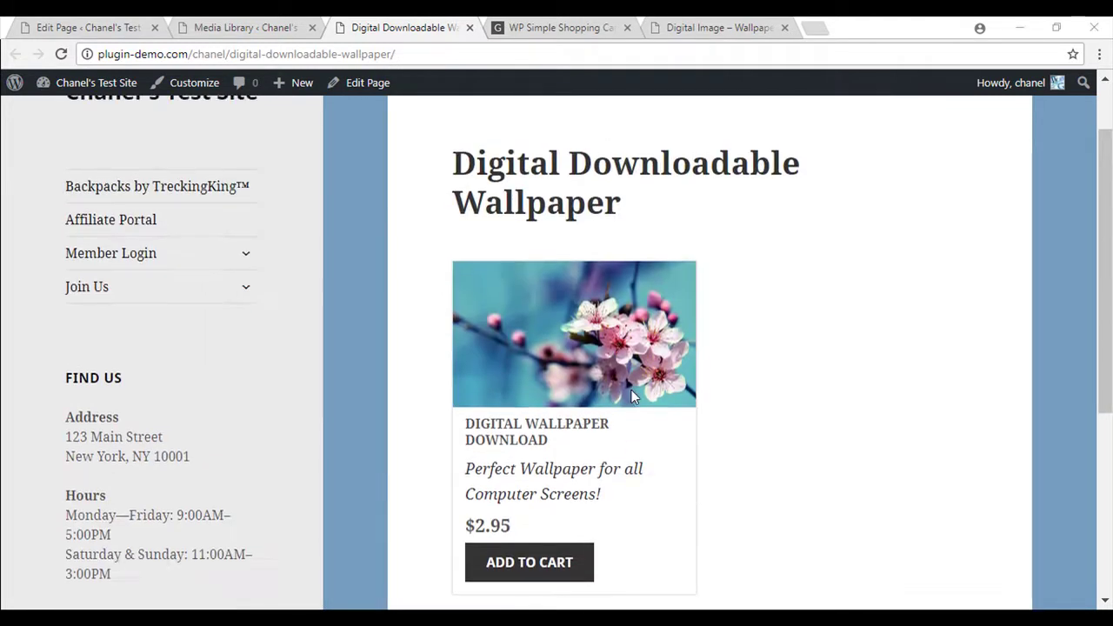